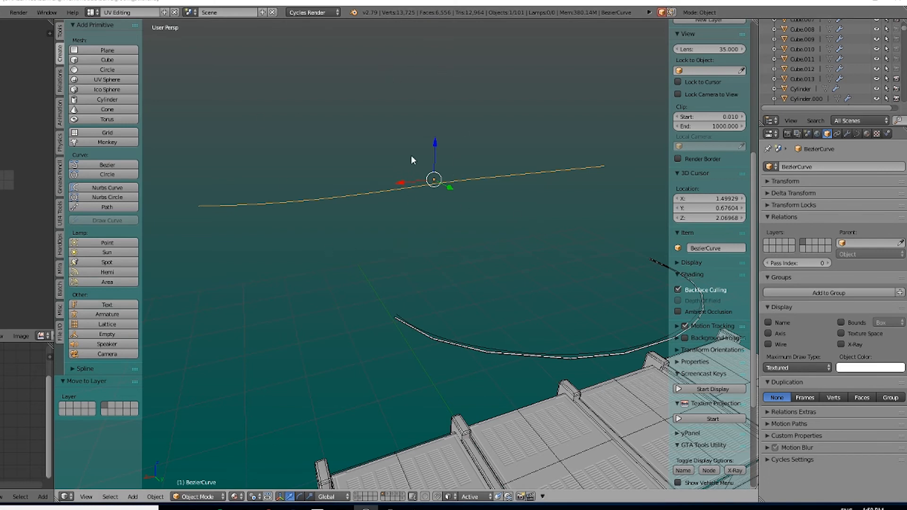
Subdivide all segments of the Bezier curve with one cut in Edit Mode
middle_click_drag(464, 279, 463, 184)
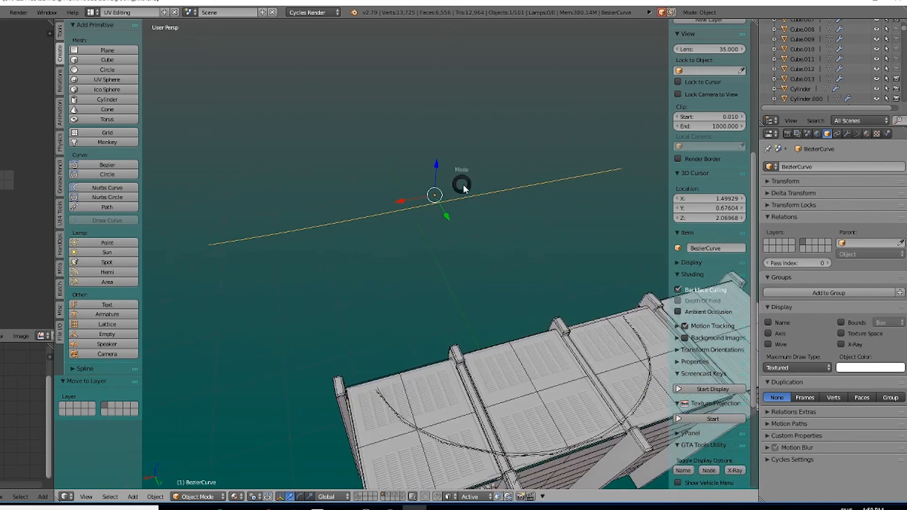
key("Tab")
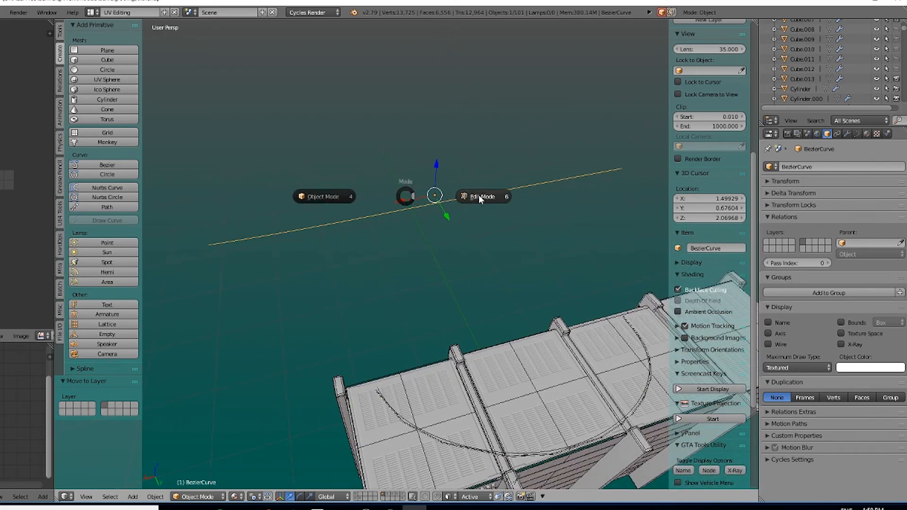
left_click(479, 197)
right_click(409, 195)
right_click(550, 202)
key("a")
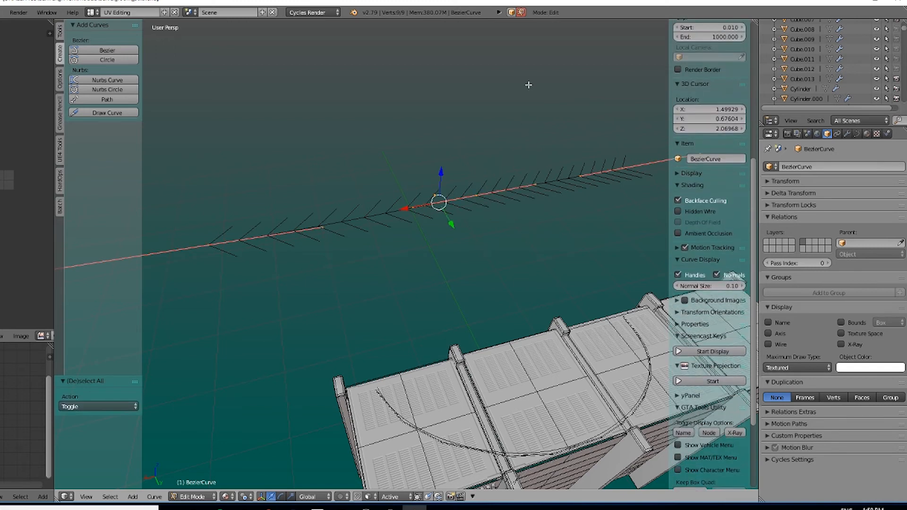
key("w")
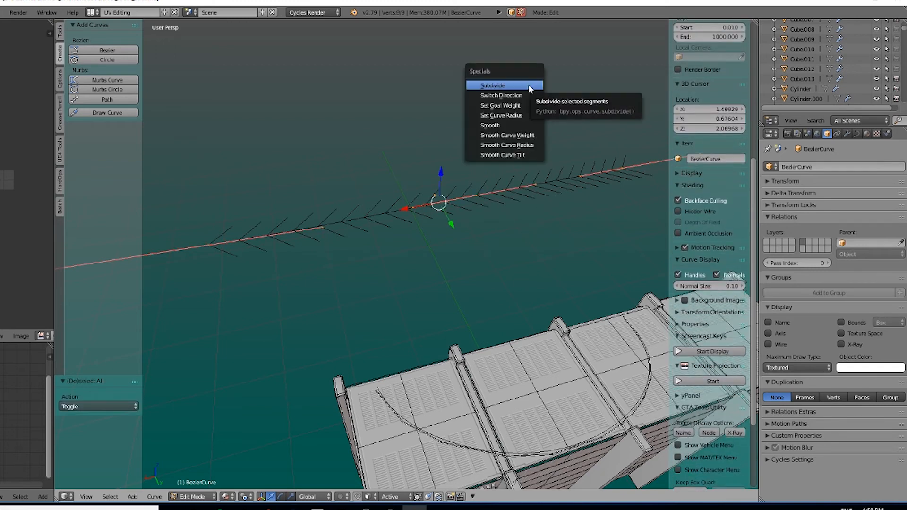
left_click(529, 85)
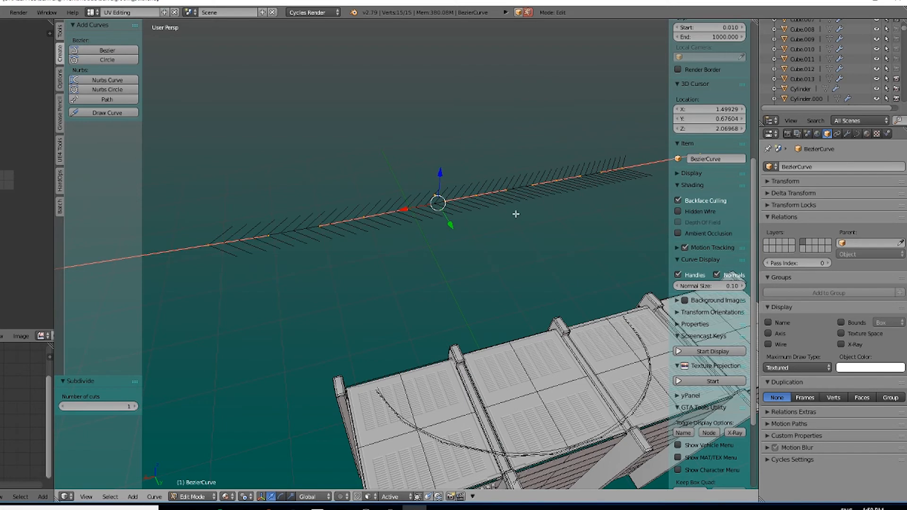
Deselect everything and pick a single control point near the middle of the Bezier curve
middle_click_drag(516, 214, 486, 234)
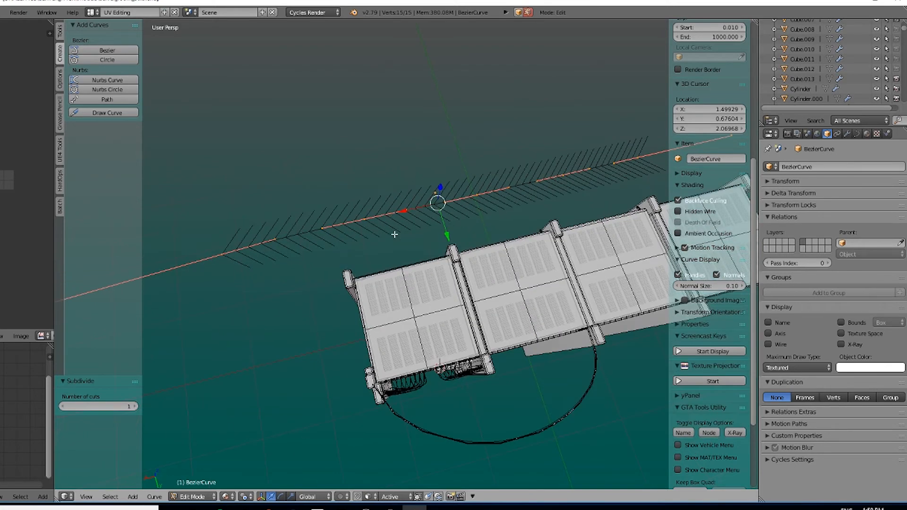
key("a")
right_click(405, 209)
left_click_drag(373, 250, 404, 240)
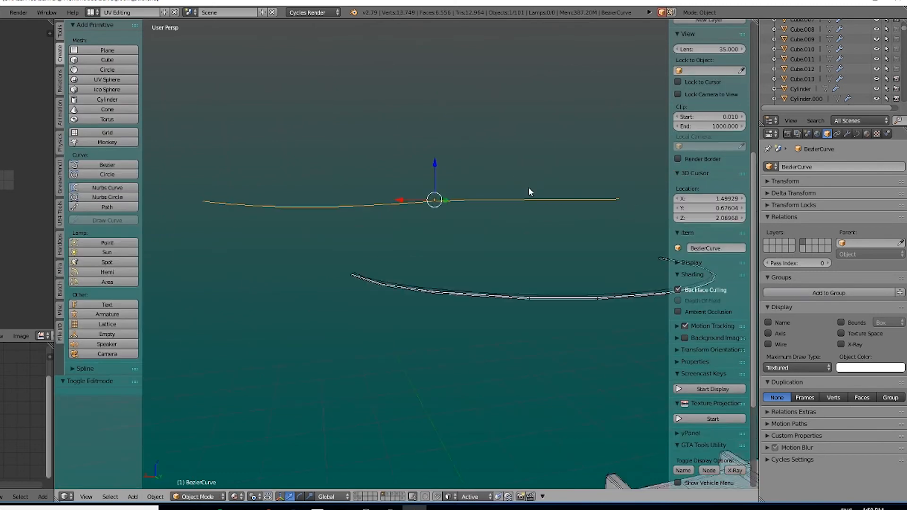
Select the curved wire_nurb_01 object and switch it to Edit Mode
middle_click_drag(528, 188, 459, 357)
right_click(458, 362)
right_click(461, 363)
key("Tab")
left_click(551, 366)
Examine the placement of wire_nurb_01's control points by selecting them one by one along the curve and at its ends
middle_click_drag(505, 315, 403, 268, "shift")
right_click(295, 304)
right_click(351, 320)
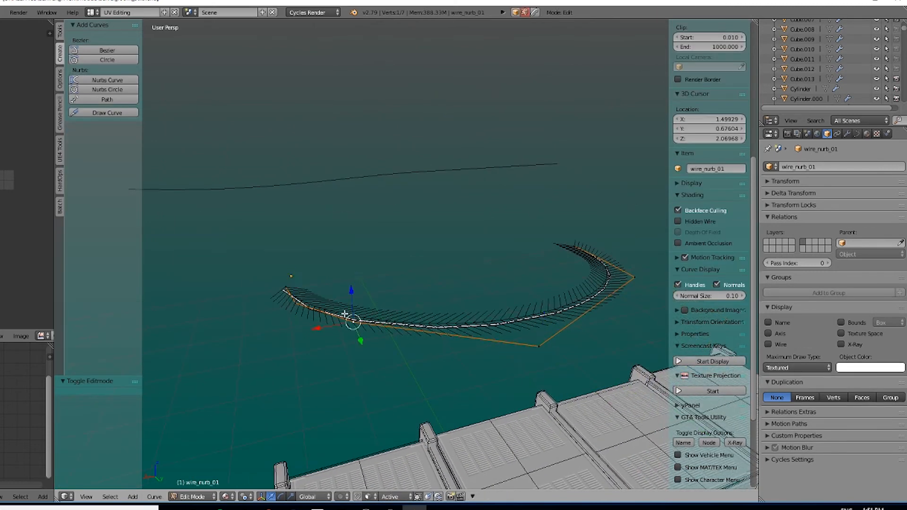
right_click(542, 346)
middle_click_drag(597, 263, 550, 279)
middle_click_drag(551, 279, 487, 287, "shift")
right_click(586, 351)
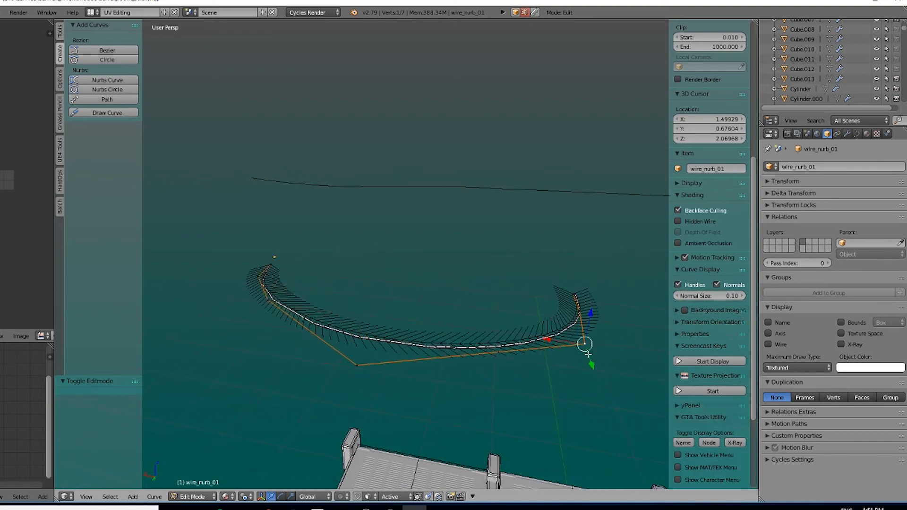
right_click(577, 315)
middle_click_drag(428, 298, 478, 291)
scroll(457, 290, "down", 2)
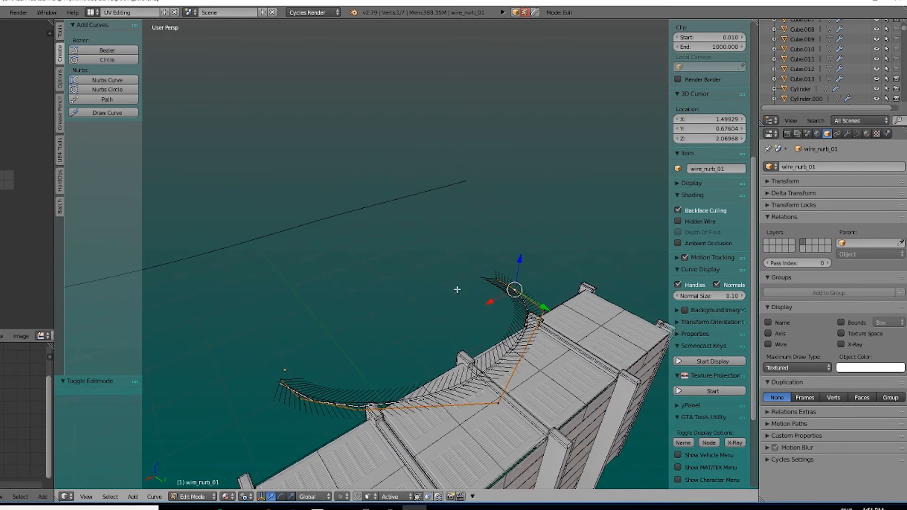
right_click(479, 268)
right_click(289, 370)
middle_click_drag(358, 380, 439, 188)
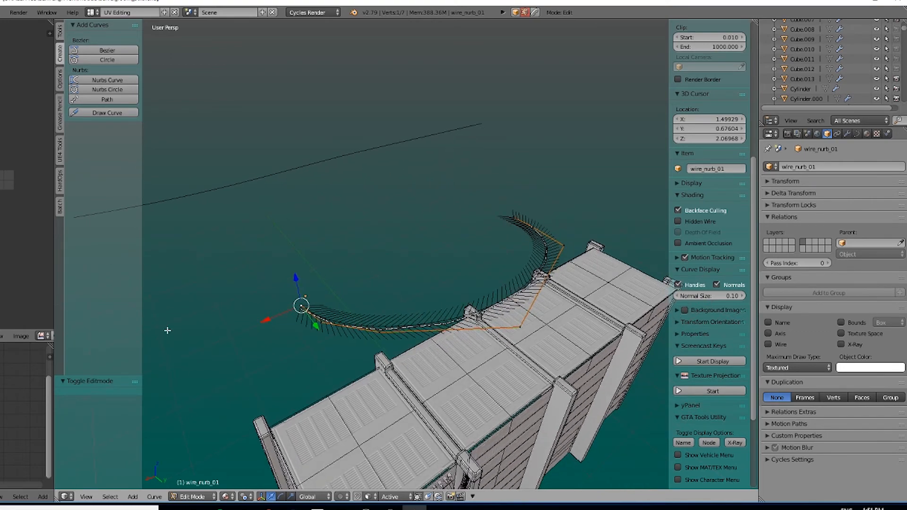
Return to Object Mode, select the Bezier curve and enable Soft Body physics for it
key("Tab")
left_click(330, 296)
scroll(322, 271, "down", 4)
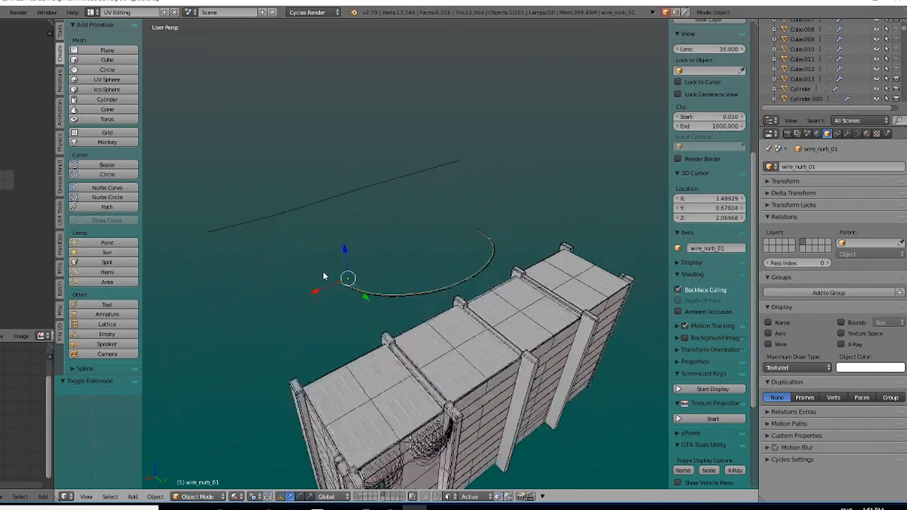
scroll(321, 240, "up", 5)
middle_click_drag(443, 324, 475, 234)
right_click(385, 95)
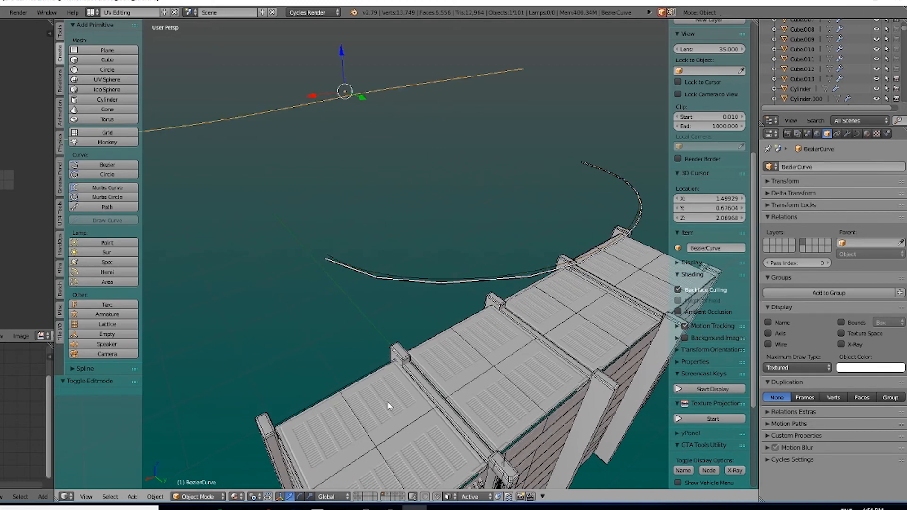
left_click(888, 134)
left_click(855, 179)
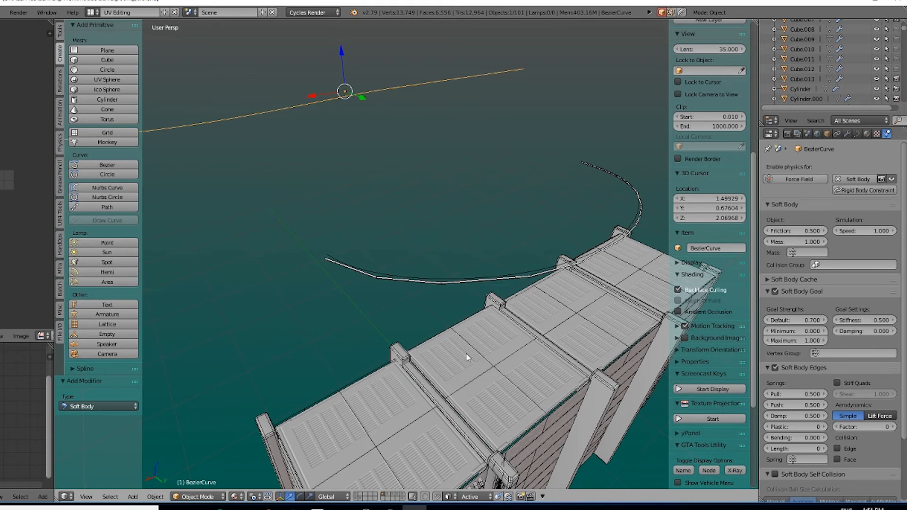
Select wire_nurb_01 and review its Soft Body object, goal, edge and self-collision settings
right_click(514, 349)
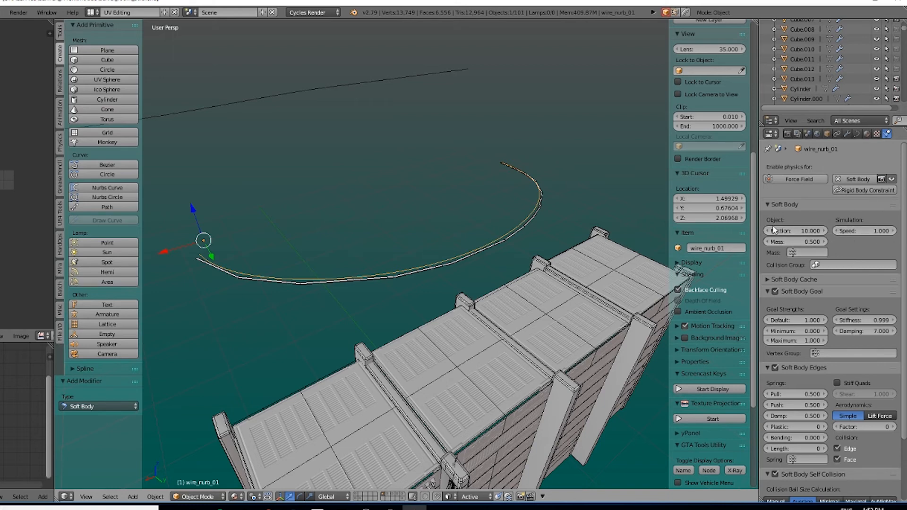
scroll(832, 245, "down", 3)
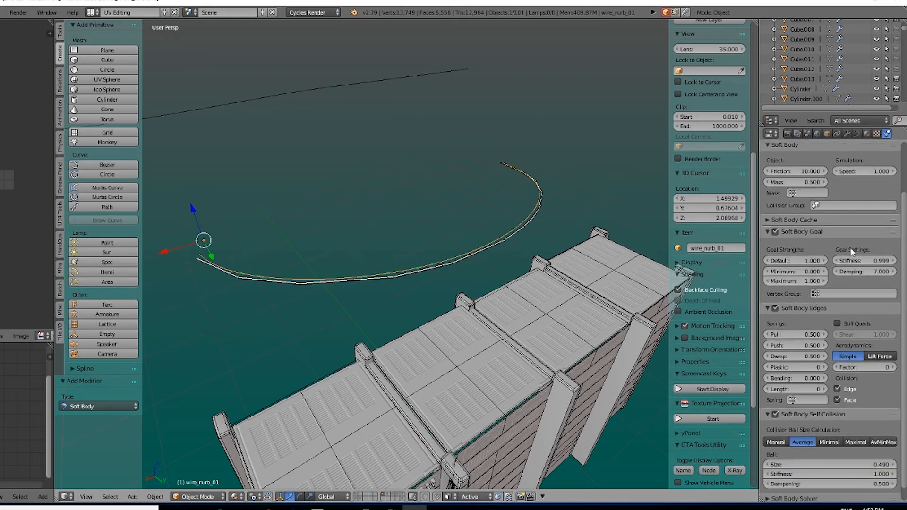
scroll(829, 307, "down", 1)
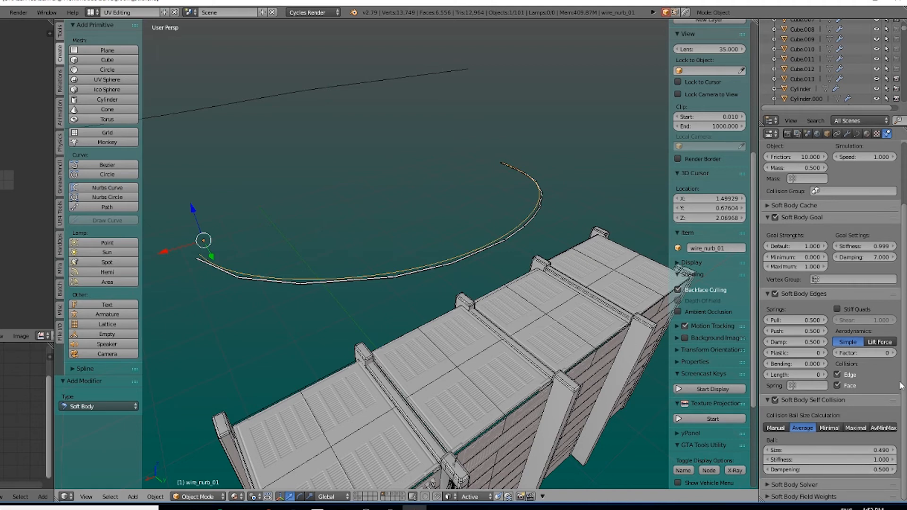
middle_click_drag(393, 198, 403, 239)
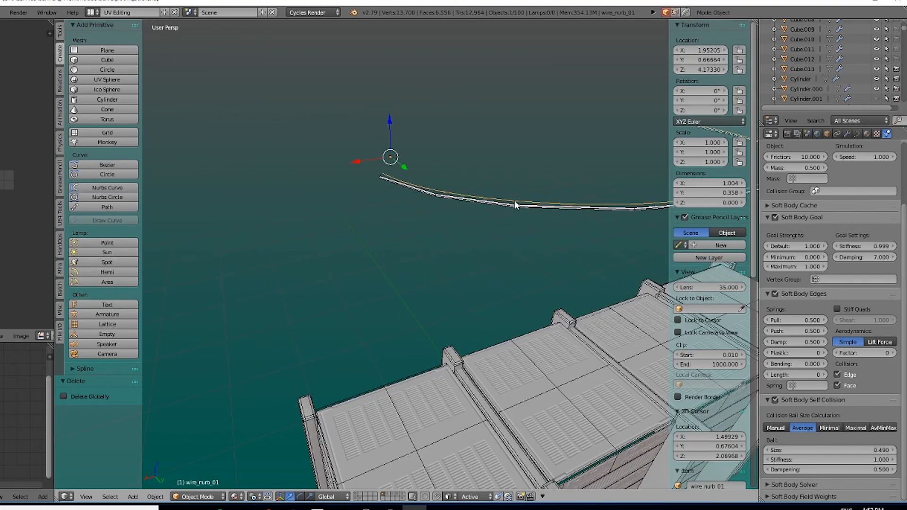
Check the weights of wire_nurb_01's end and middle control points in Edit Mode
middle_click_drag(515, 202, 407, 228, "shift")
key("Tab")
left_click(566, 253)
middle_click_drag(249, 259, 269, 265)
right_click(251, 250)
right_click(231, 229)
right_click(345, 238)
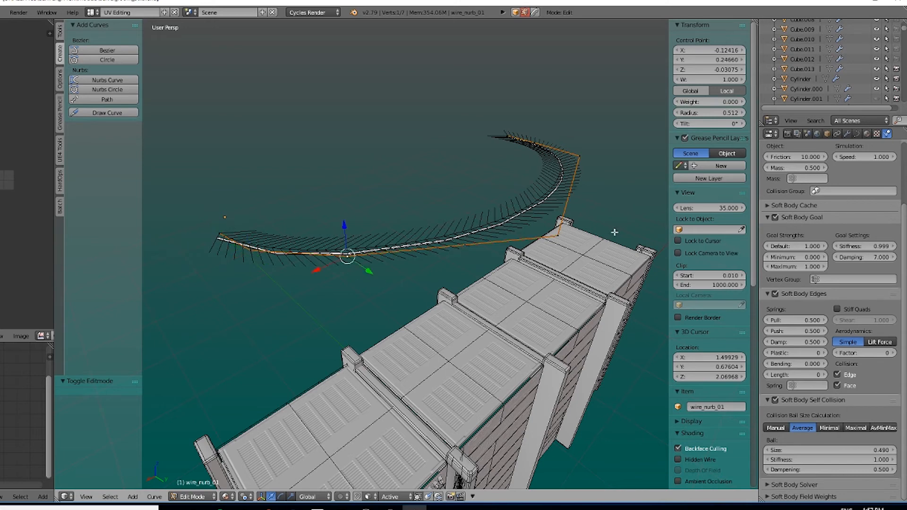
right_click(572, 203)
right_click(545, 137)
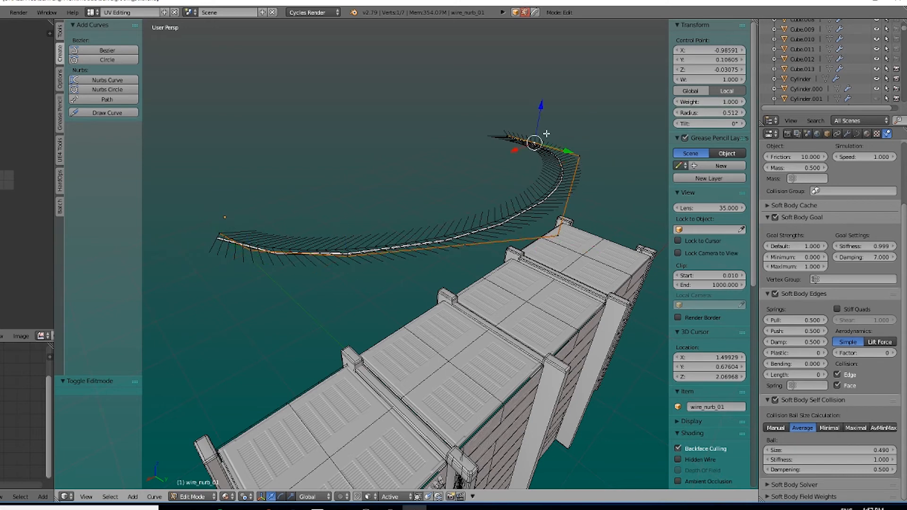
right_click(521, 130)
right_click(222, 223)
right_click(246, 238)
middle_click_drag(373, 225, 487, 223, "shift")
Return to Object Mode, select wire_mesh_01 and show its modifier settings
key("Tab")
left_click(341, 208)
right_click(496, 230)
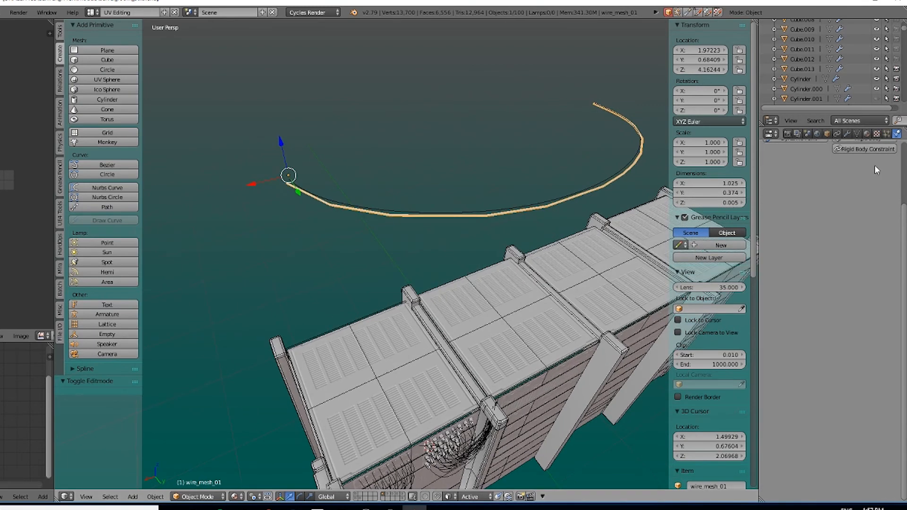
left_click(856, 132)
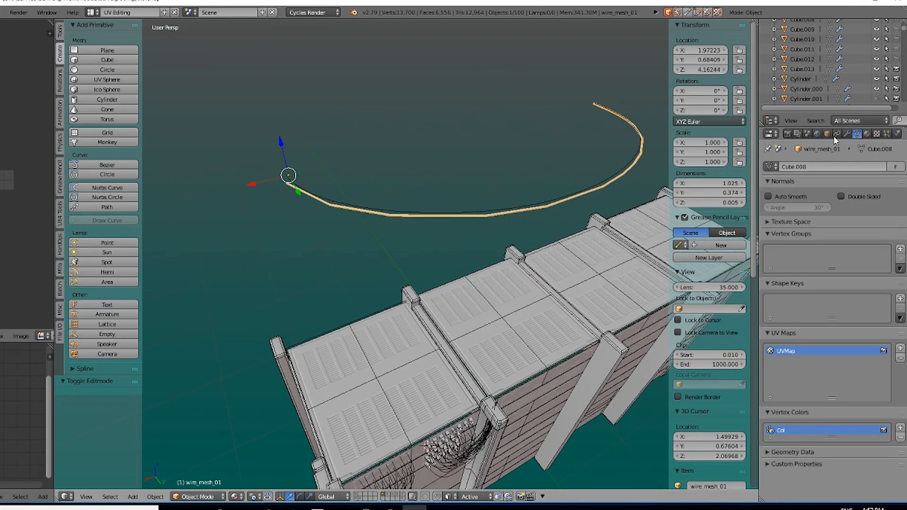
left_click(847, 133)
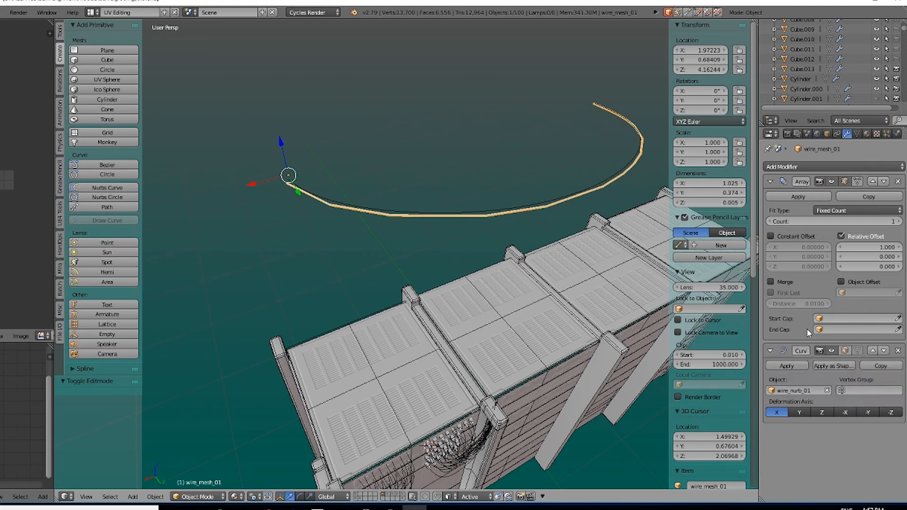
Review the count and fit type options of wire_mesh_01's Array modifier, choosing Fixed Count
middle_click_drag(431, 173, 396, 162, "shift")
middle_click_drag(349, 225, 414, 203)
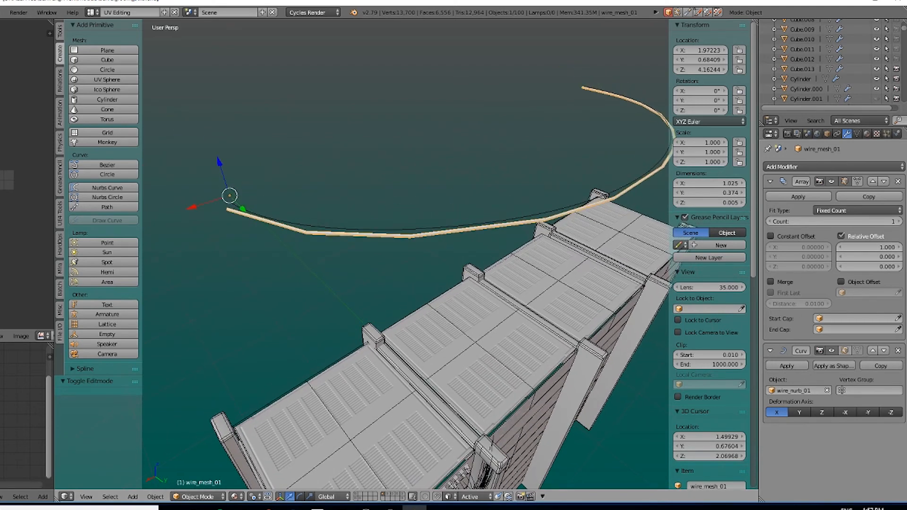
left_click(898, 222)
left_click(769, 222)
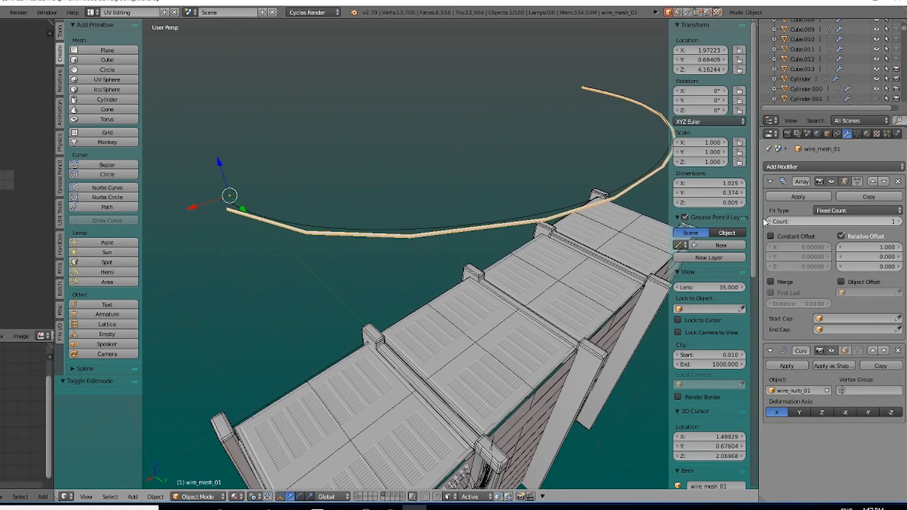
left_click(846, 211)
left_click(839, 212)
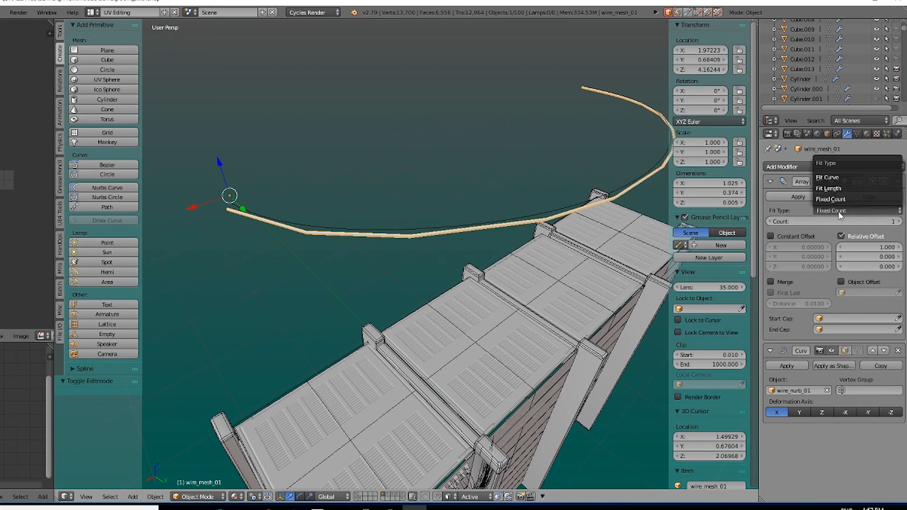
left_click(856, 201)
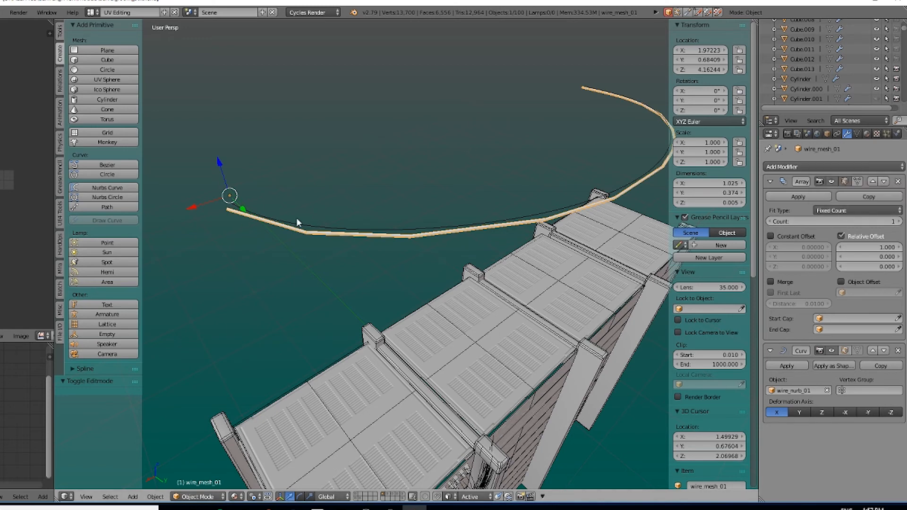
Slide wire_mesh_01 slightly along the X axis to about X 1.985 so it shifts along the curve
key("g")
key("x")
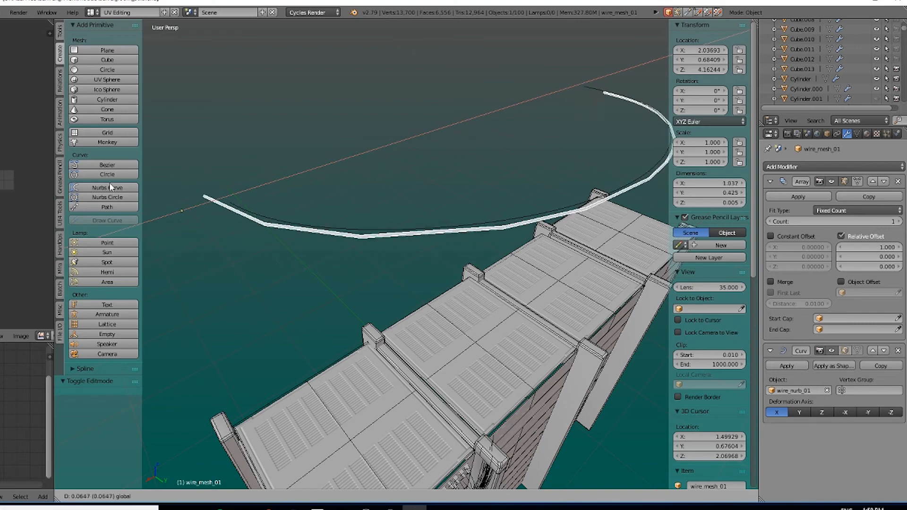
left_click(387, 256)
Examine wire_mesh_01's straight, segmented geometry from end to end in Edit Mode
key("Tab")
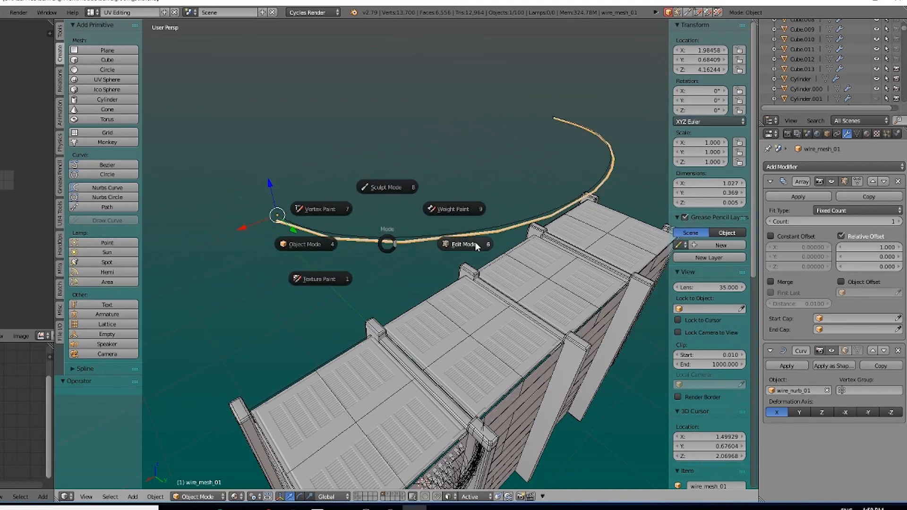
left_click(473, 242)
middle_click_drag(445, 184, 564, 177)
middle_click_drag(430, 230, 463, 232)
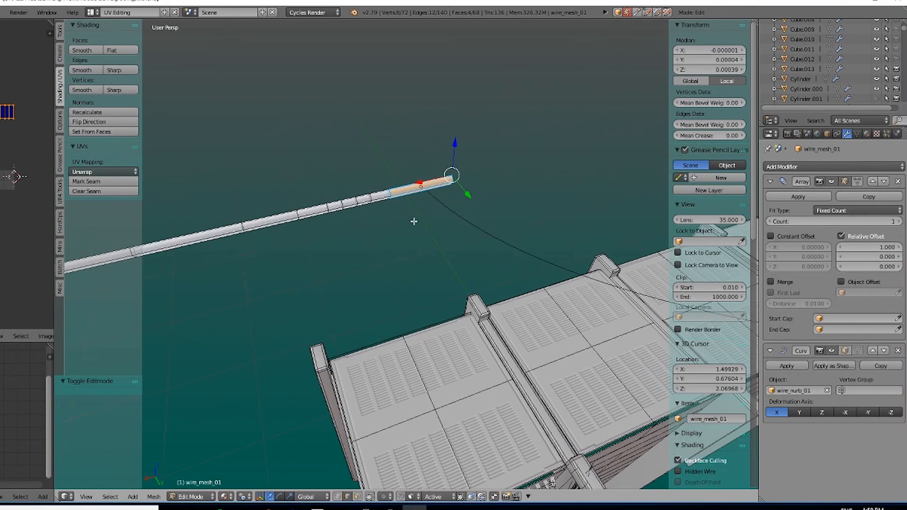
middle_click_drag(472, 295, 529, 149)
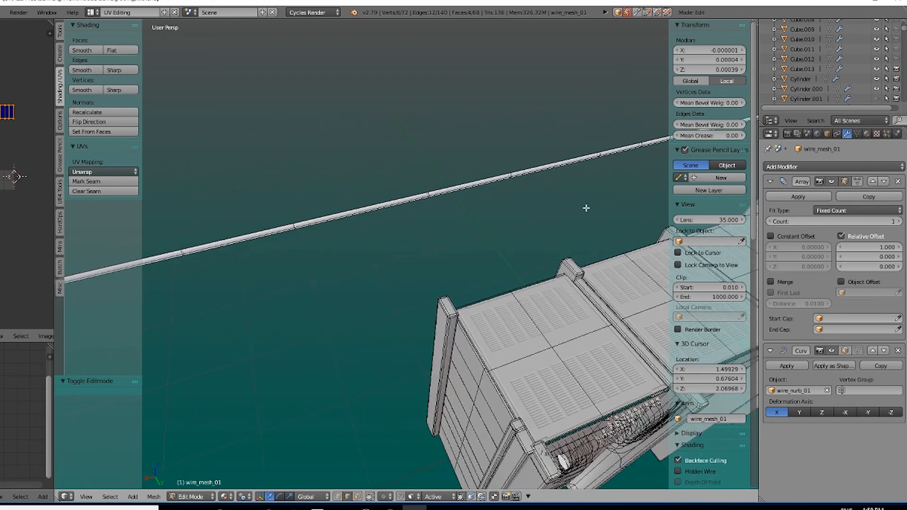
middle_click_drag(465, 251, 198, 257)
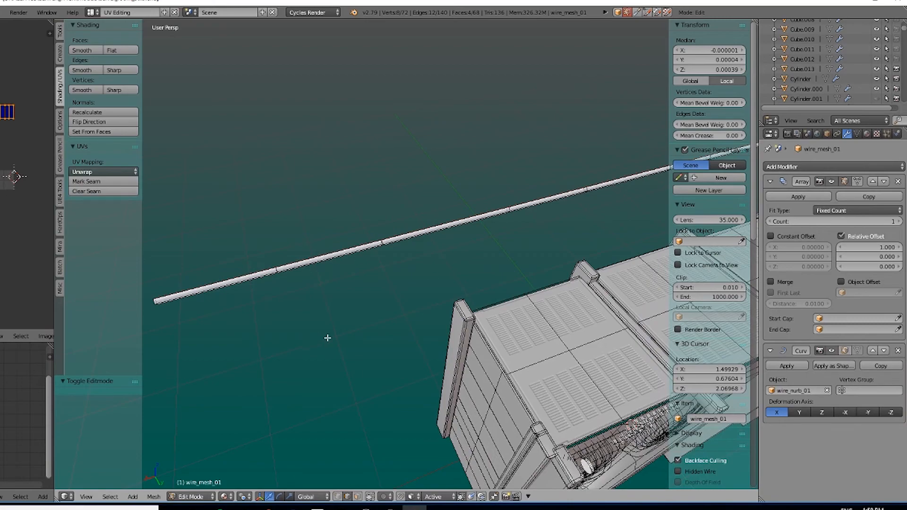
key("KP_Decimal")
middle_click_drag(308, 282, 430, 352)
scroll(454, 310, "down", 5)
middle_click_drag(429, 303, 422, 204, "shift")
Return to Object Mode and play the animation to examine how the soft body wire sags and swings
key("Tab")
left_click(327, 181)
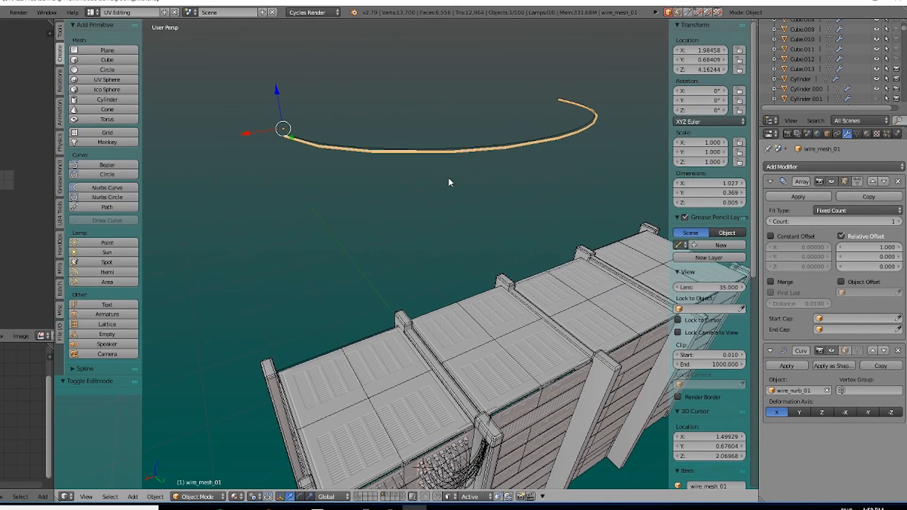
key("alt+a")
middle_click_drag(487, 267, 452, 249)
scroll(452, 249, "up", 4)
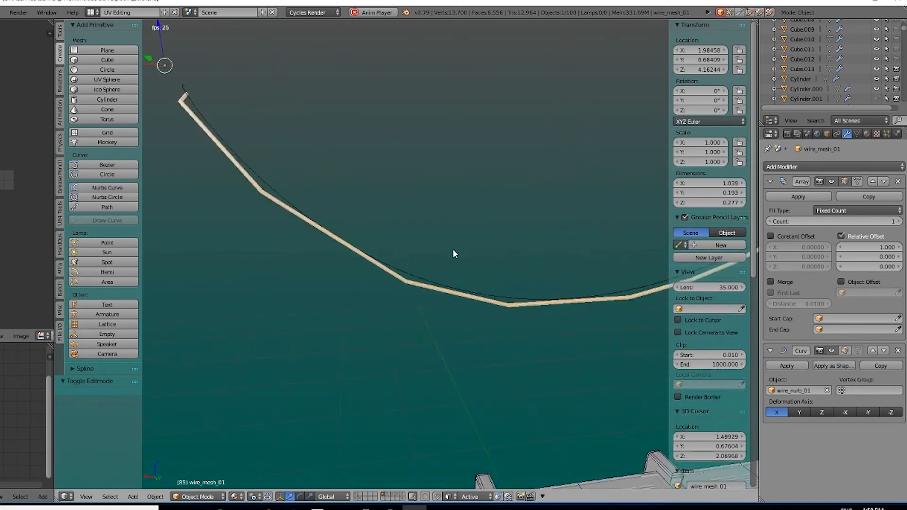
scroll(439, 249, "down", 3)
middle_click_drag(535, 223, 628, 210)
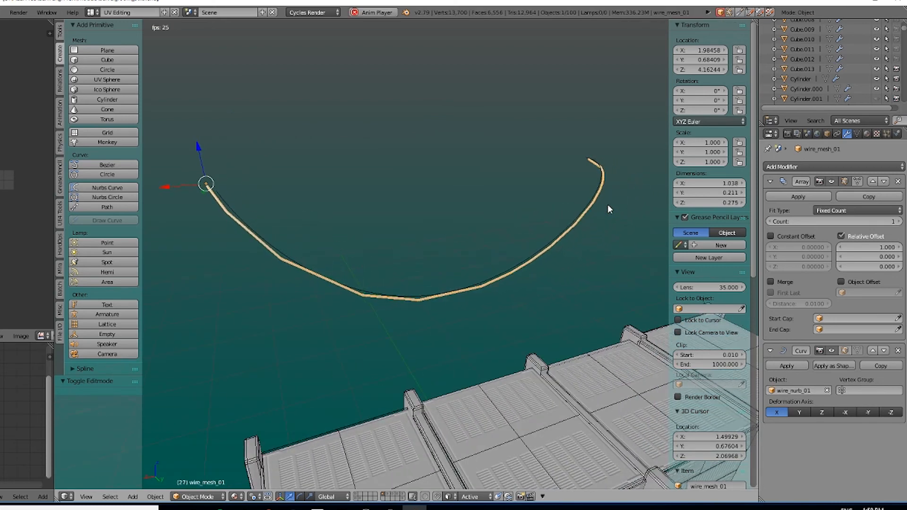
Examine the wire curves hanging from the plugs on the server rack's patch panels while the animation plays
middle_click_drag(409, 353, 342, 92, "shift")
middle_click_drag(404, 269, 440, 141, "shift")
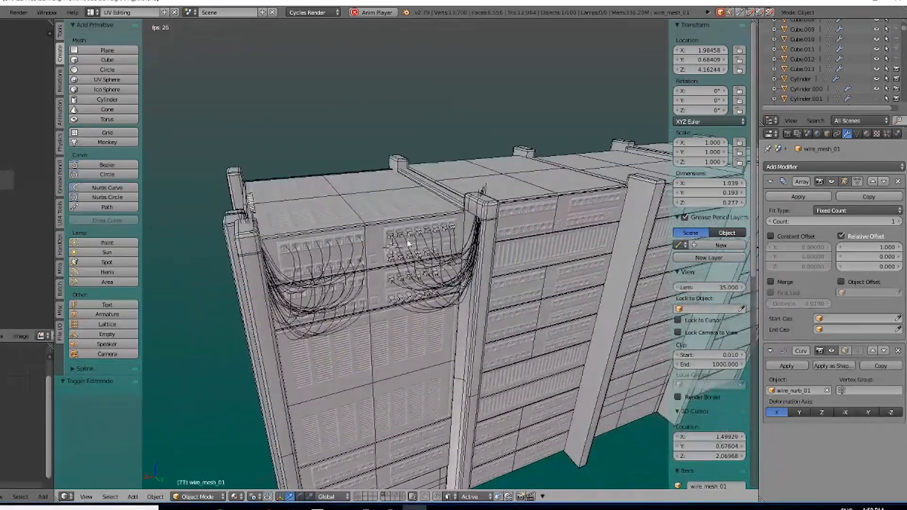
scroll(429, 287, "up", 6)
middle_click_drag(455, 301, 662, 181, "shift")
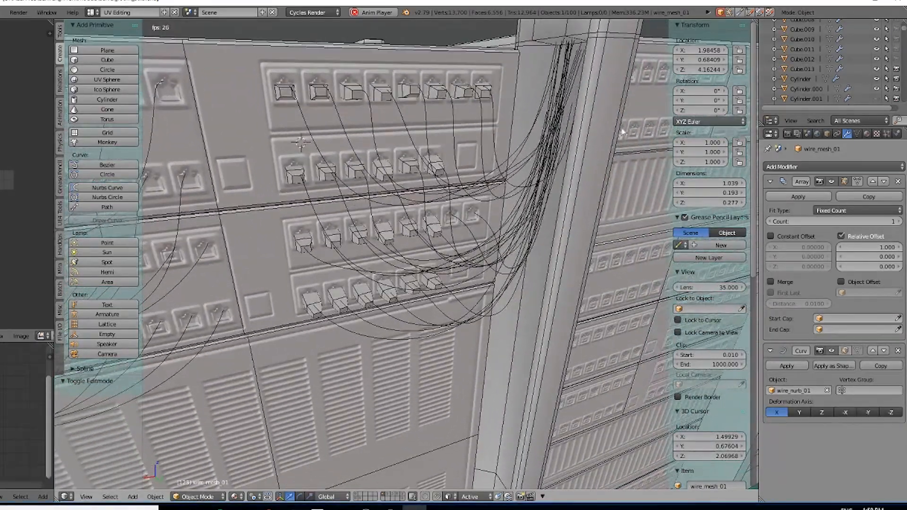
mouse_move(535, 246)
middle_mouse_down()
mouse_move(521, 236)
mouse_move(545, 241)
middle_mouse_up()
Stop the animation and jump back to its first frame
key("alt+s")
key("Escape")
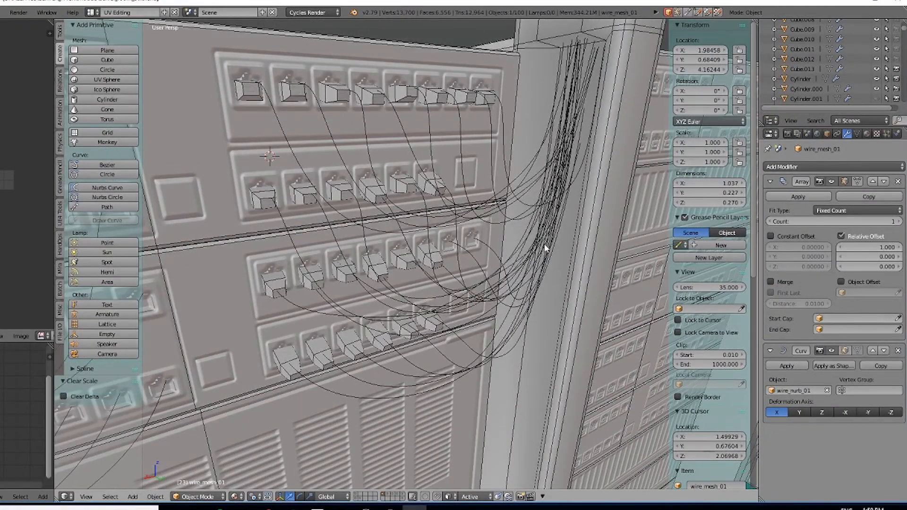
key("shift+Left")
middle_click_drag(451, 271, 451, 262)
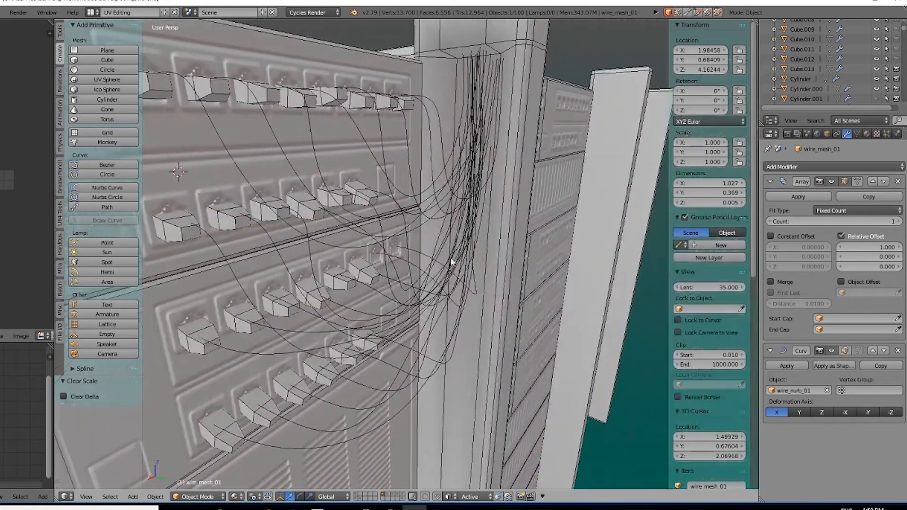
Inspect the control points of the NURBS curve wire_nurb_01.015 in Edit Mode and return to Object Mode
right_click(367, 136)
scroll(378, 123, "down", 1)
key("Tab")
left_click(467, 169)
middle_click_drag(468, 170, 440, 175)
middle_click_drag(290, 136, 355, 238)
right_click(355, 237)
middle_click_drag(456, 190, 356, 99)
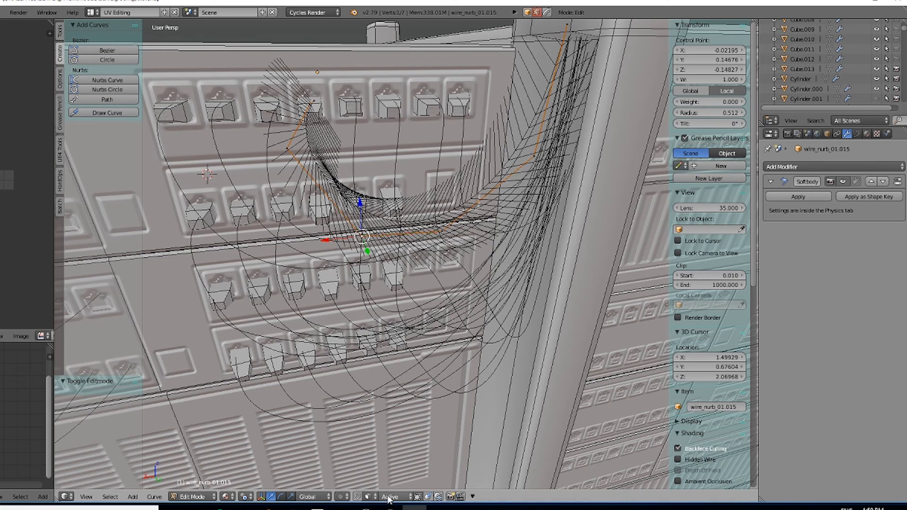
key("Tab")
left_click(364, 326)
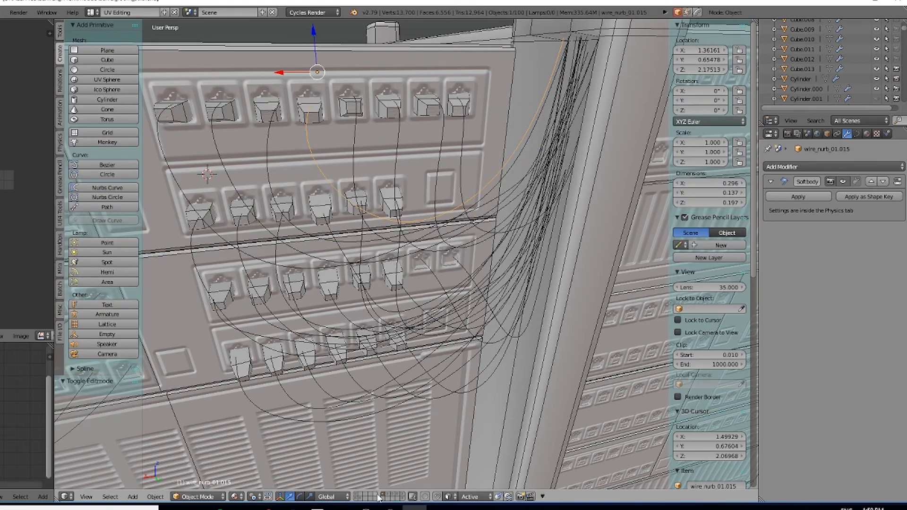
Show the layer with the wire meshes too, and open the curve wire_nurb_01.016 in Edit Mode
left_click(397, 496, "shift")
middle_click_drag(355, 209, 382, 196)
right_click(377, 108)
key("Tab")
left_click(477, 127)
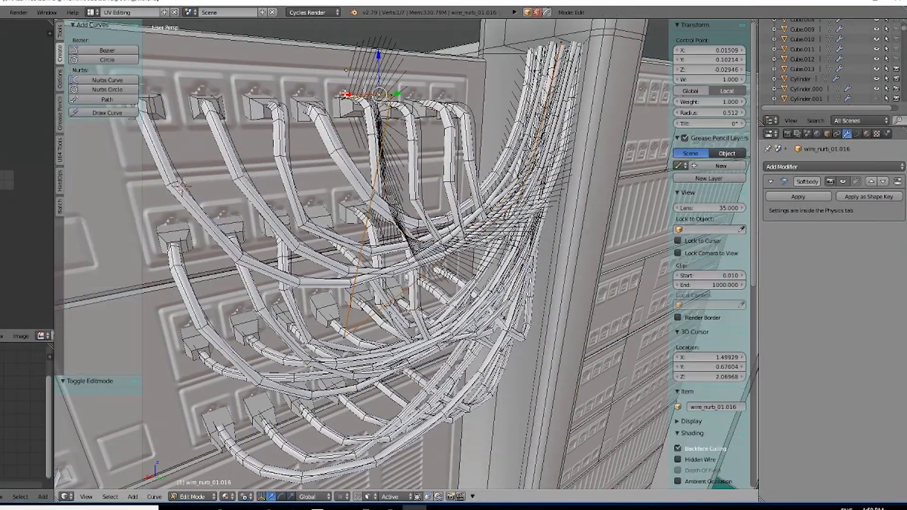
Nudge the control point near the plug end of wire_nurb_01.016 along X and Z, and return to Object Mode
left_click_drag(346, 94, 344, 94)
left_click_drag(377, 65, 383, 79)
middle_click_drag(383, 80, 235, 124)
left_click_drag(338, 118, 347, 119)
key("Tab")
left_click(268, 119)
middle_click_drag(396, 207, 534, 301)
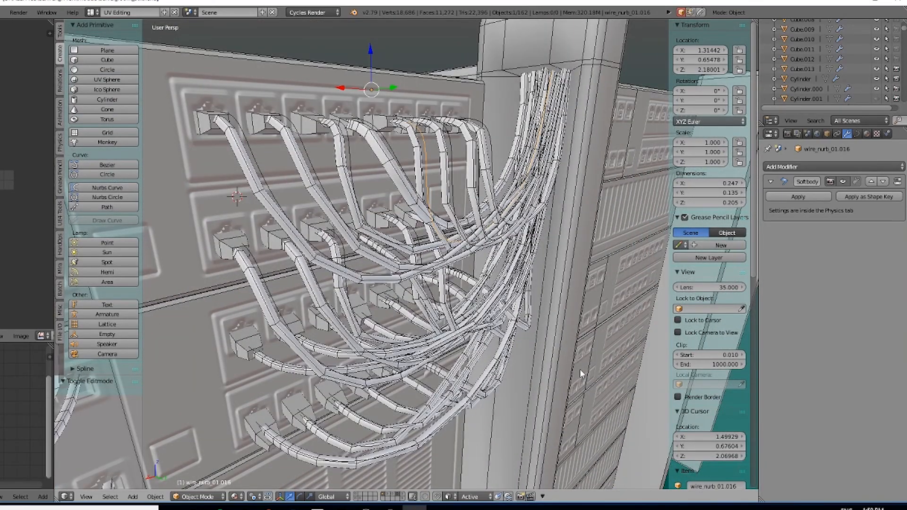
Play the animation and examine how the wires on both patch panels hang and swing from their plugs
key("alt+a")
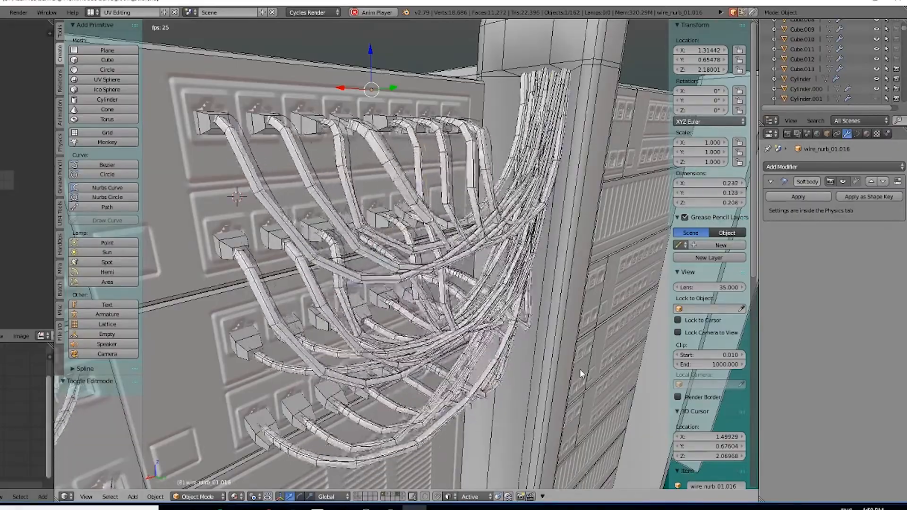
middle_click_drag(580, 369, 367, 199)
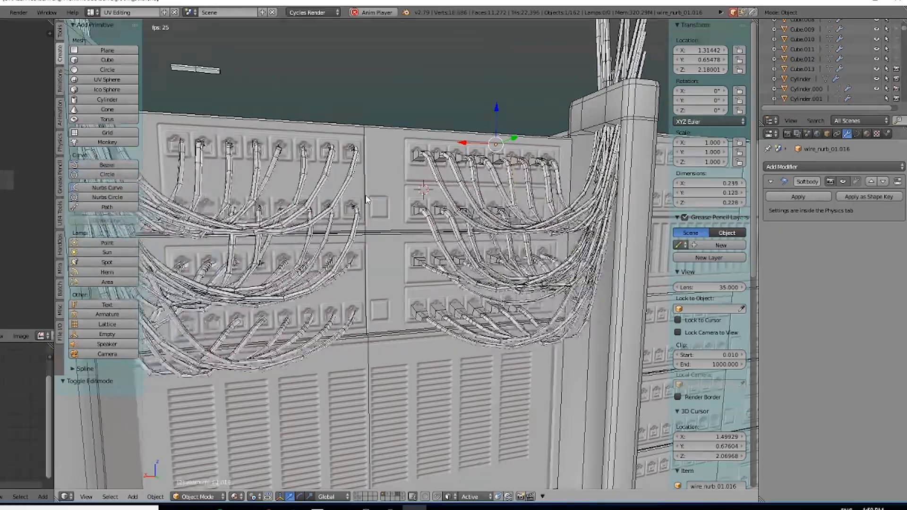
middle_click_drag(538, 221, 406, 194)
scroll(506, 233, "up", 4)
scroll(469, 234, "up", 1)
scroll(397, 226, "down", 4)
scroll(406, 194, "up", 4)
middle_click_drag(458, 141, 405, 219)
middle_click_drag(350, 201, 435, 171)
Slide wire_mesh_01.033 by about -0.06 along the X axis to adjust its end at the plug
right_click(322, 182)
left_click_drag(424, 105, 495, 99)
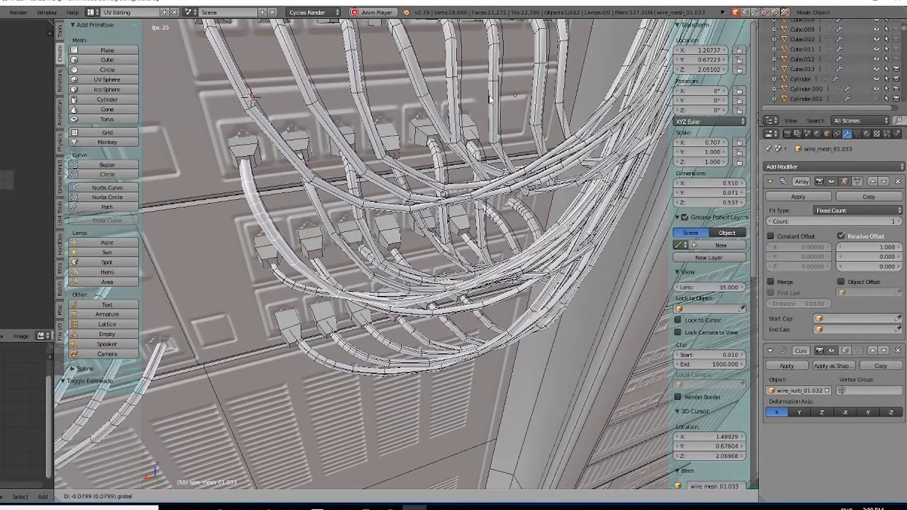
left_click_drag(474, 95, 472, 96)
middle_click_drag(473, 96, 382, 171)
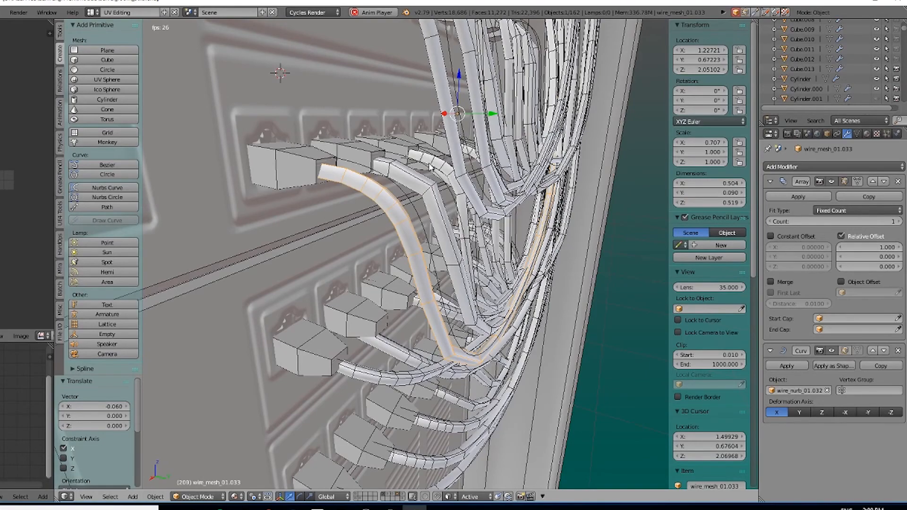
right_click(405, 187)
left_click_drag(482, 115, 516, 122)
key("ctrl+z")
Slide wire_mesh_01.032 by about -0.049 along the X axis to adjust its end at the plug
middle_click_drag(430, 188, 328, 206)
right_click(322, 205)
right_click(296, 197)
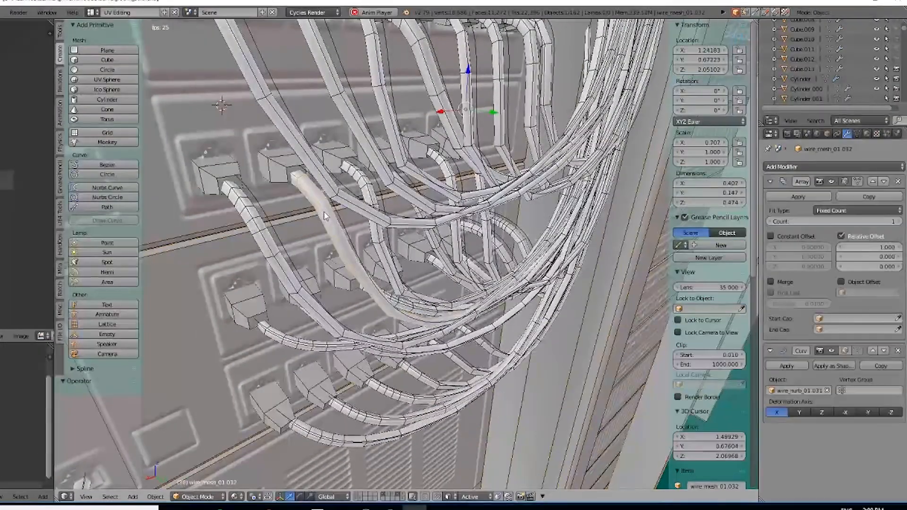
left_click_drag(443, 115, 476, 115)
middle_click_drag(264, 194, 330, 212)
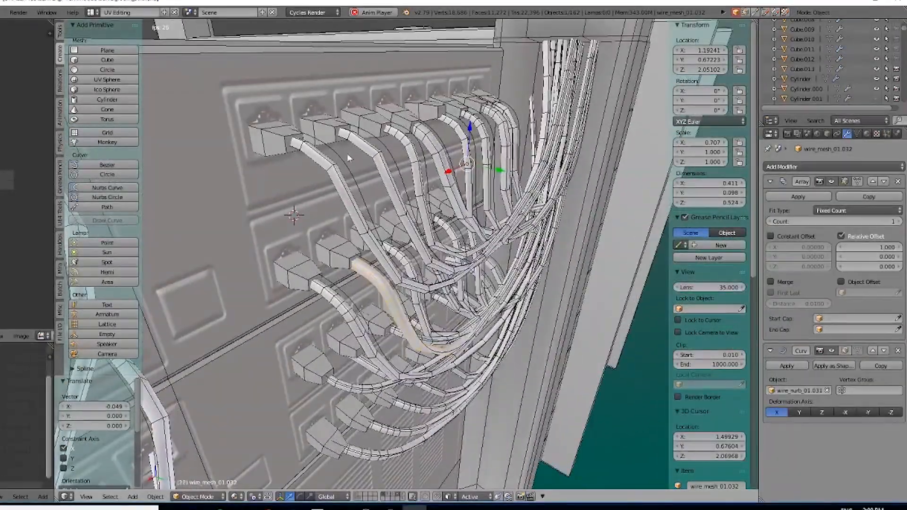
Slide wire_mesh_01.013 by about -0.047 along the X axis, and shift wire_mesh_01.014 the same direction along its curve
right_click(359, 166)
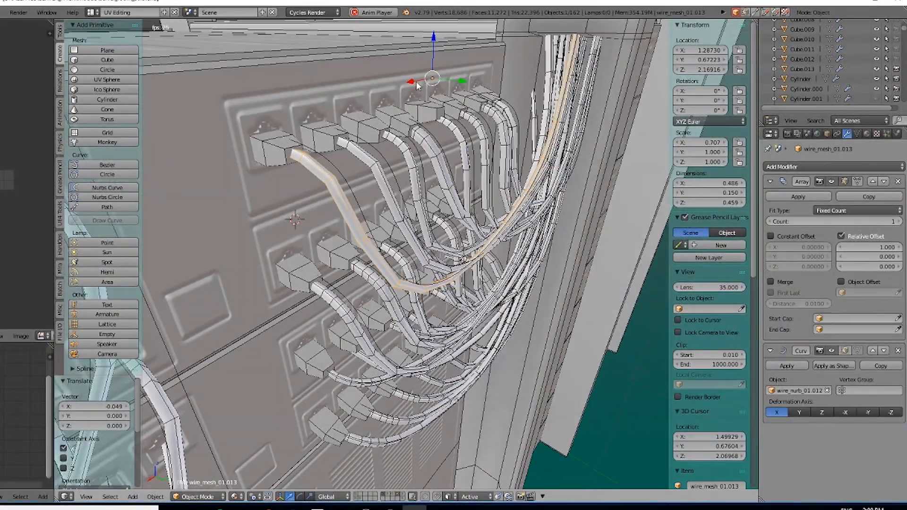
key("g")
key("x")
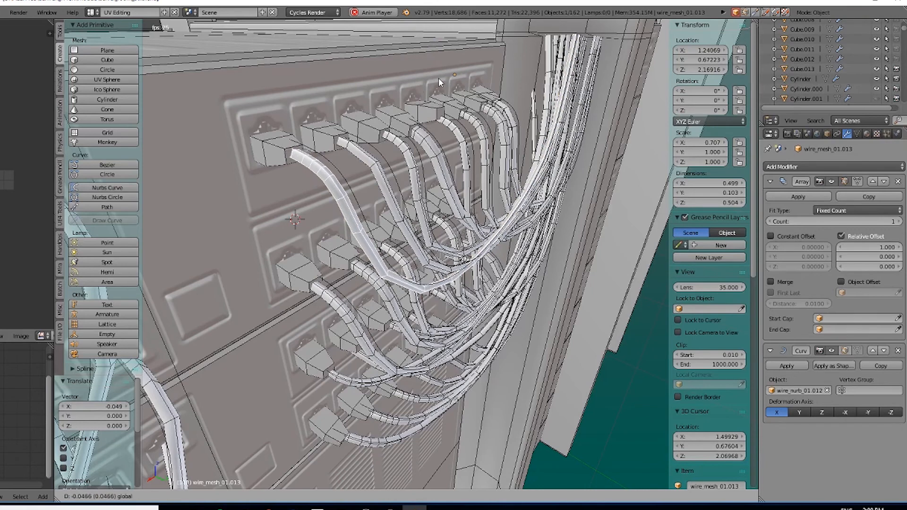
left_click(439, 77)
right_click(364, 160)
key("g")
key("x")
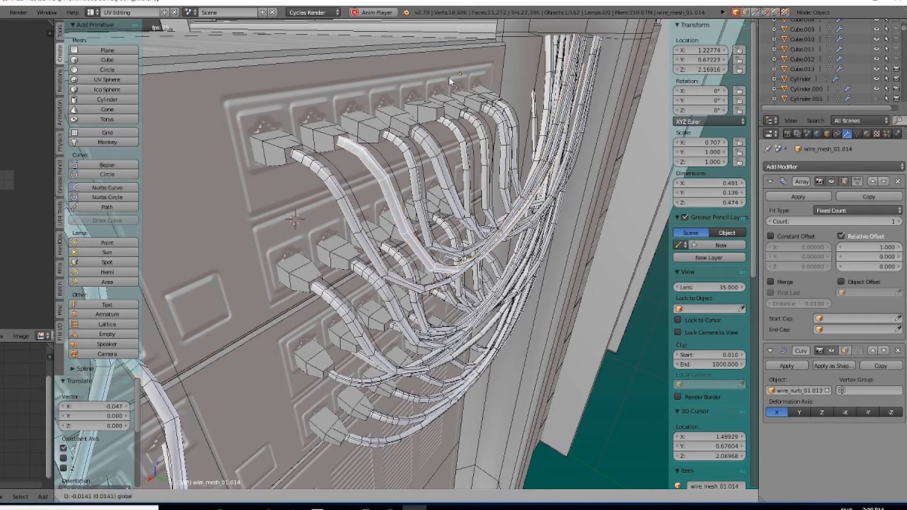
left_click(466, 76)
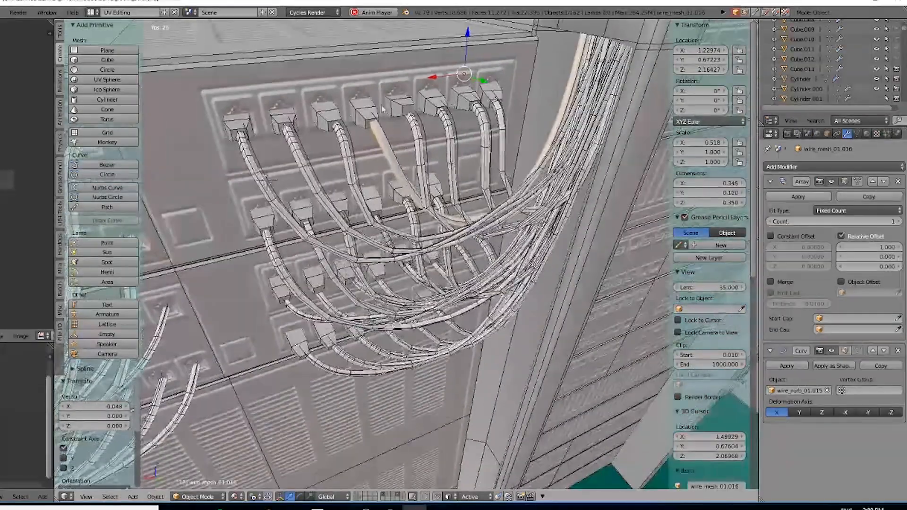
Open wire_mesh_01.016 in Edit Mode and locate its undeformed geometry
scroll(382, 108, "up", 2)
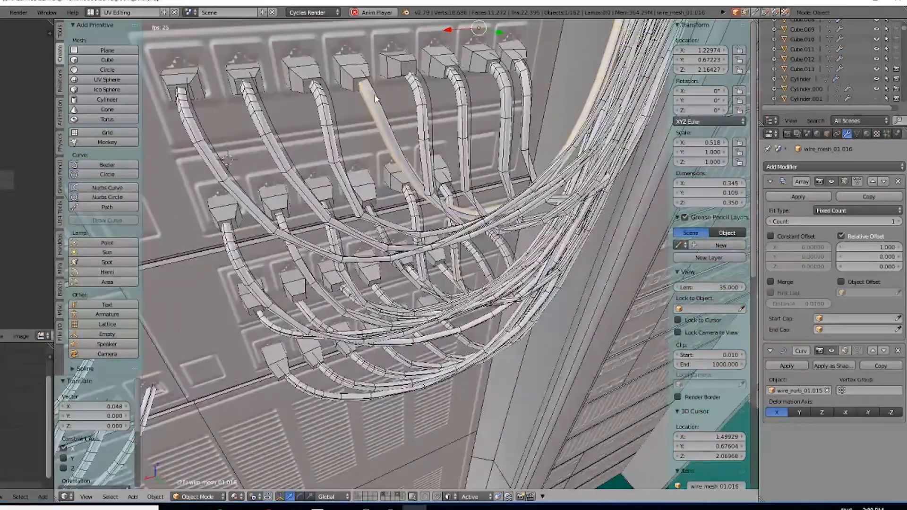
middle_click_drag(368, 89, 387, 176, "shift")
key("Tab")
left_click(474, 174)
scroll(474, 174, "down", 4)
middle_click_drag(473, 174, 419, 182)
scroll(329, 242, "up", 3)
middle_click_drag(290, 215, 322, 217)
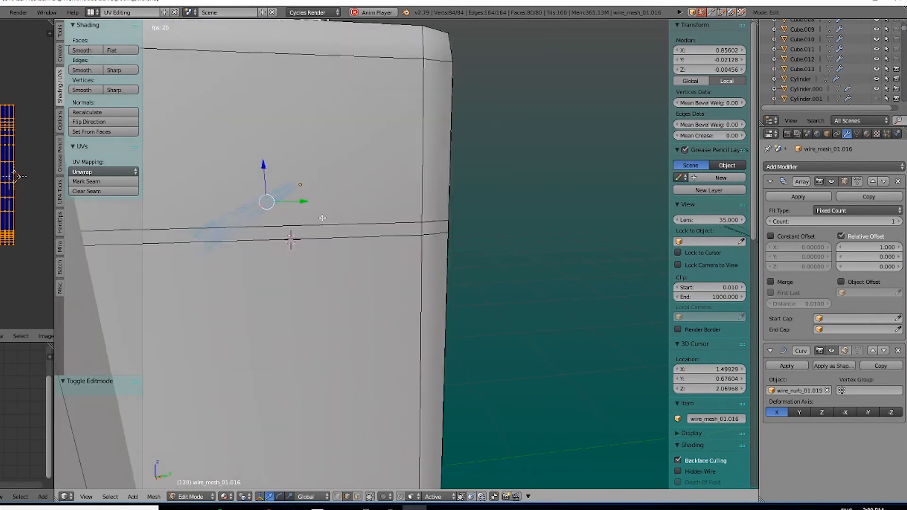
middle_click_drag(255, 212, 274, 193)
left_click(251, 199)
Thin wire_mesh_01.016 by scaling all its vertices to about 0.7 in Y and Z only, and return to Object Mode
key("a")
key("a")
key("s")
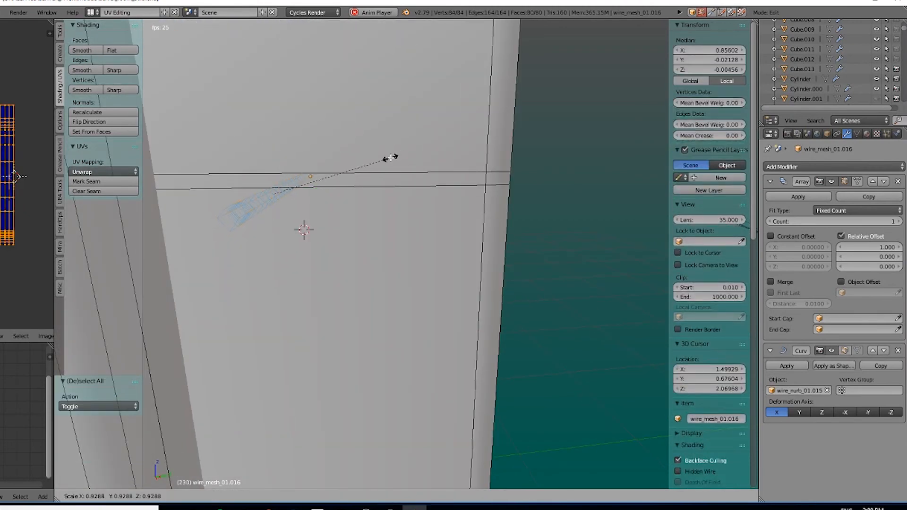
left_click(385, 159)
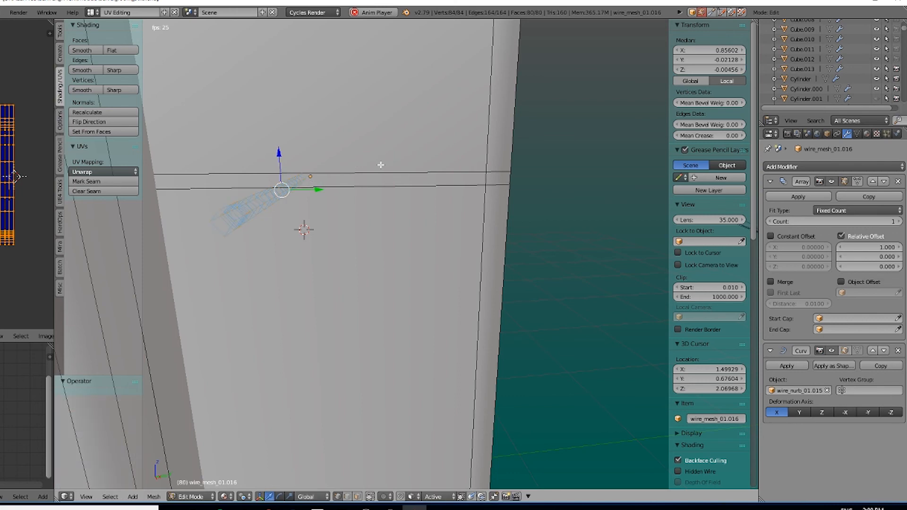
key("s")
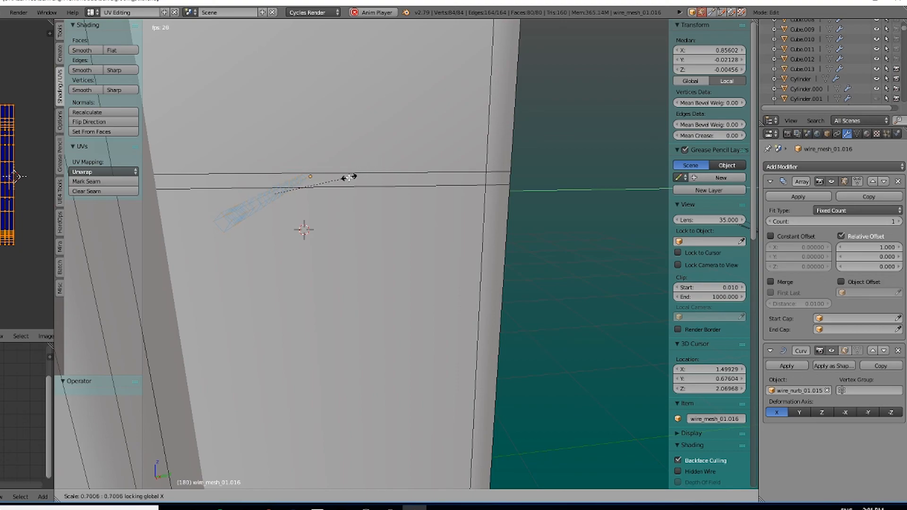
left_click(342, 180)
key("Tab")
left_click(251, 192)
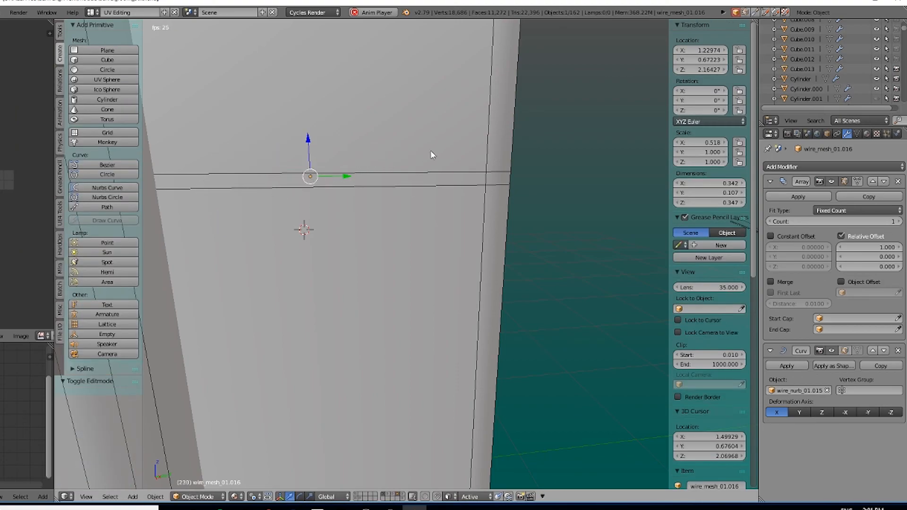
Move the first top-row plug, ether_plug.012, to the neighbouring panel's second-row end port at about X 1.659, Z 2.026
middle_click_drag(433, 149, 310, 174)
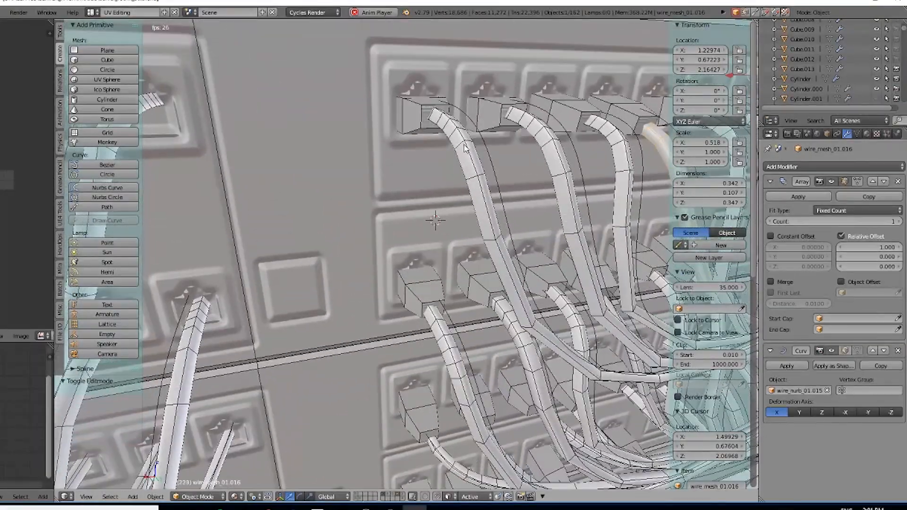
right_click(415, 106)
left_click_drag(419, 117, 153, 147)
middle_click_drag(196, 173, 280, 176, "shift")
left_click_drag(270, 131, 263, 350)
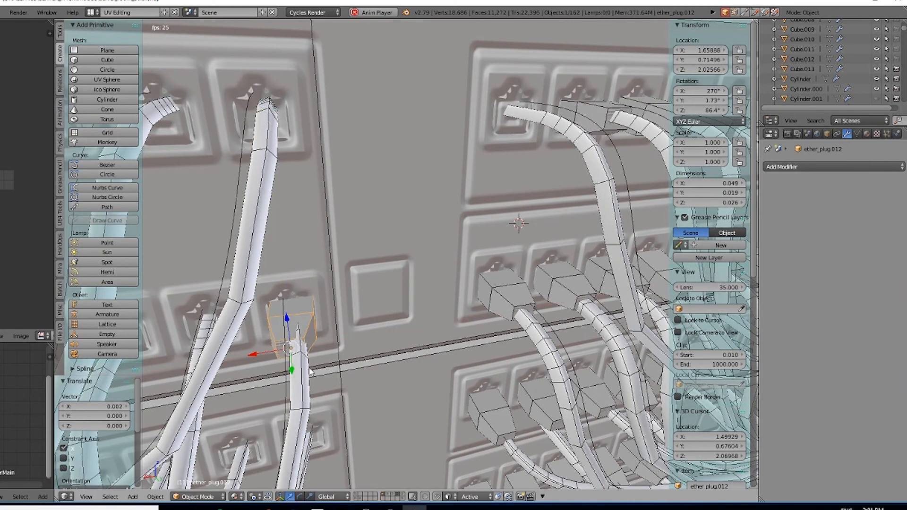
Move the three plug-end control points of curve wire_nurb_01.012 to the relocated plug, and return to Object Mode
right_click(560, 112)
right_click(561, 110)
key("Tab")
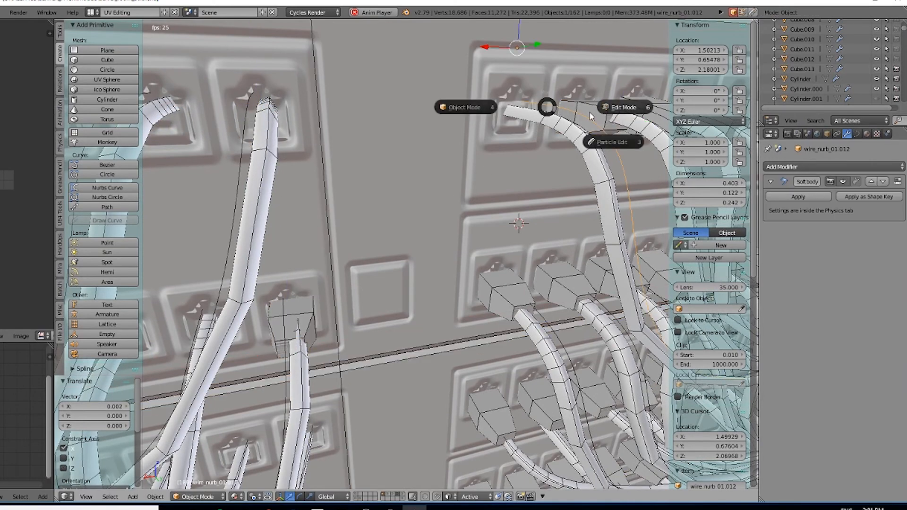
left_click(638, 107)
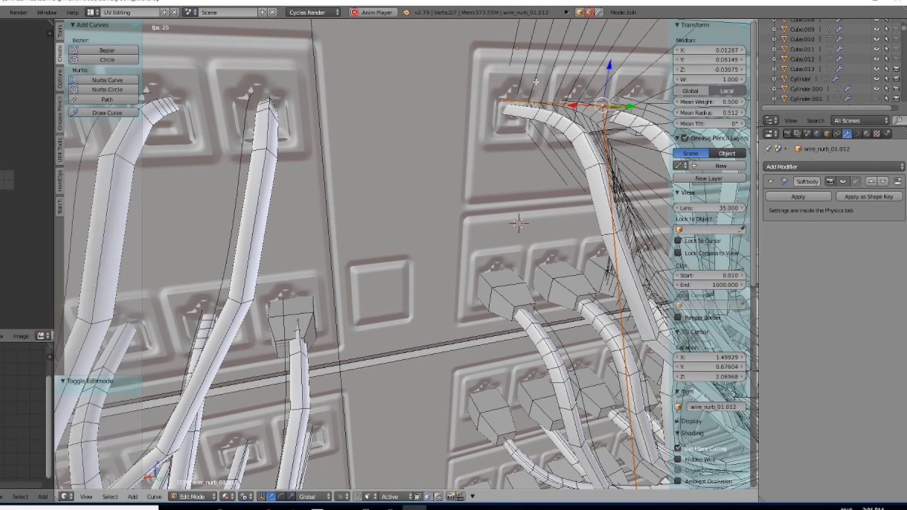
left_click_drag(646, 146, 650, 147)
scroll(650, 147, "down", 2)
middle_click_drag(529, 192, 491, 172)
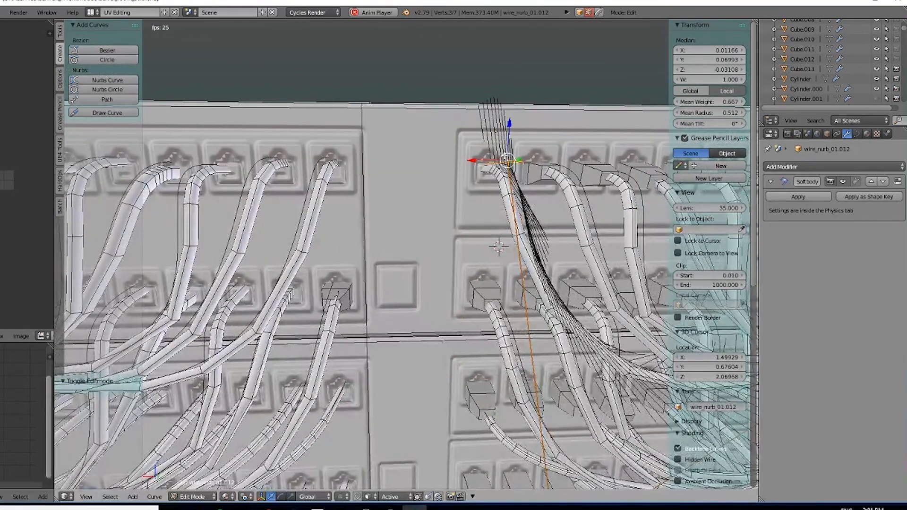
key("g")
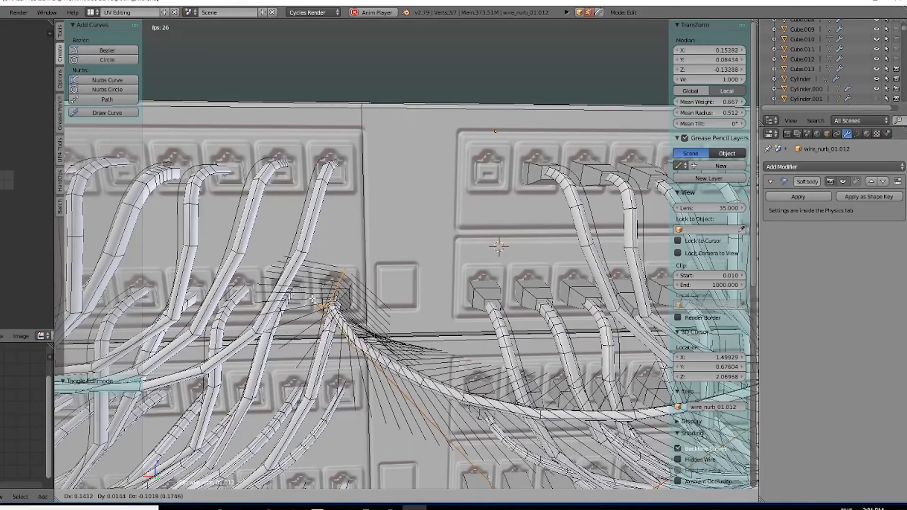
left_click(440, 316)
middle_click_drag(440, 317, 380, 318)
key("Tab")
left_click(338, 329)
Slide wire_mesh_01.013 by about 0.107 along the X axis so the wire reaches the relocated plug
right_click(362, 359)
middle_click_drag(362, 359, 378, 352)
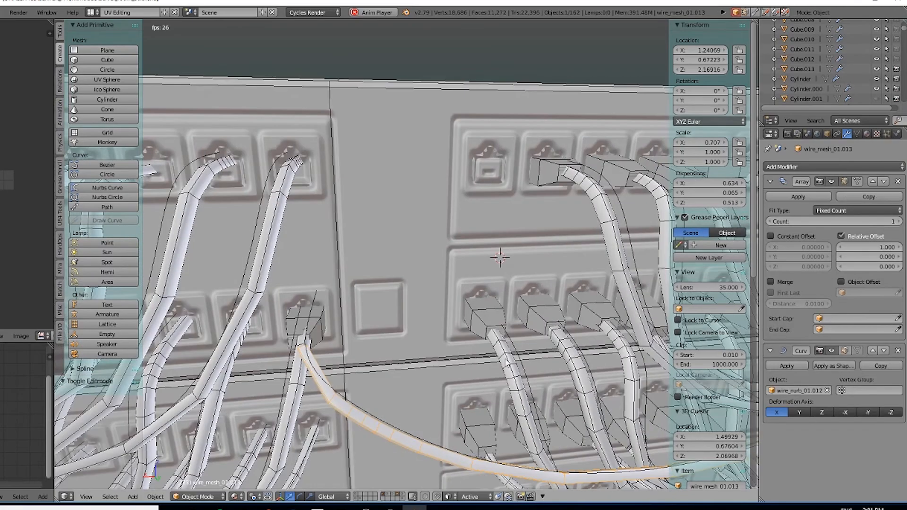
scroll(513, 329, "down", 4)
middle_click_drag(505, 184, 589, 187)
scroll(538, 201, "up", 3)
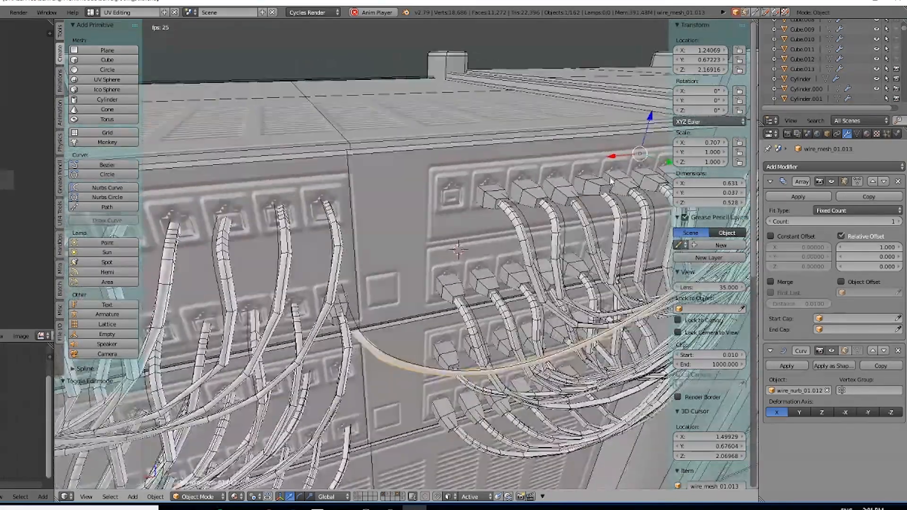
left_click_drag(619, 154, 551, 166)
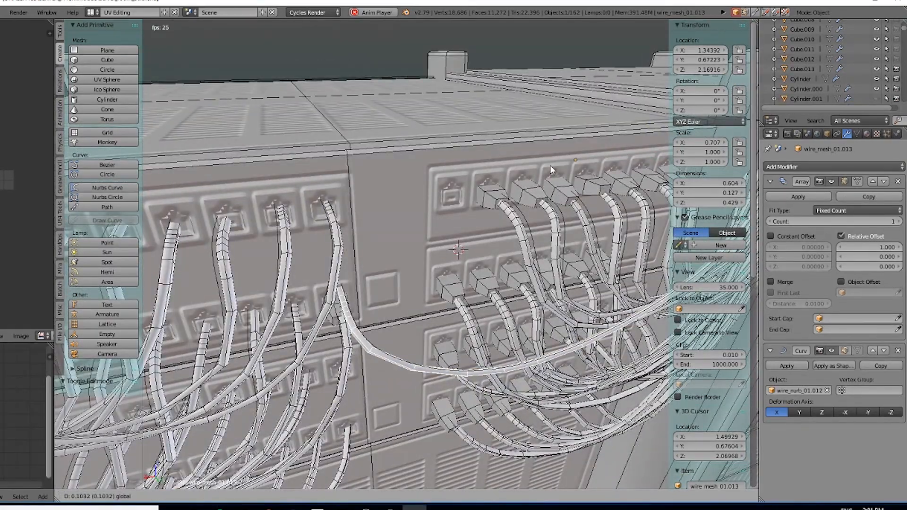
Lower and fine-tune the plug-end control points of wire_nurb_01.012 to align with the relocated plug, and return to Object Mode
right_click(344, 295)
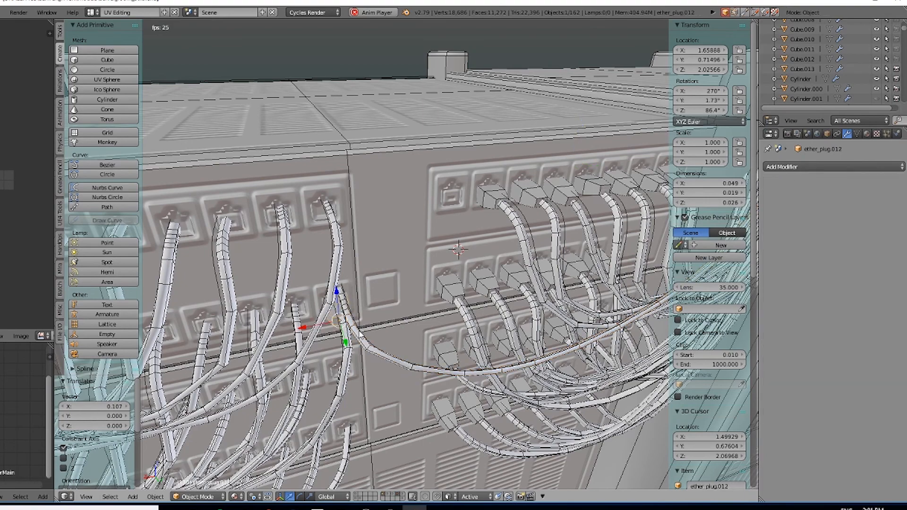
right_click(368, 338)
left_click(462, 341)
middle_click_drag(462, 341, 355, 312)
left_click_drag(326, 294, 327, 310)
middle_click_drag(327, 310, 308, 334)
left_click_drag(308, 333, 305, 334)
key("Tab")
left_click(352, 324)
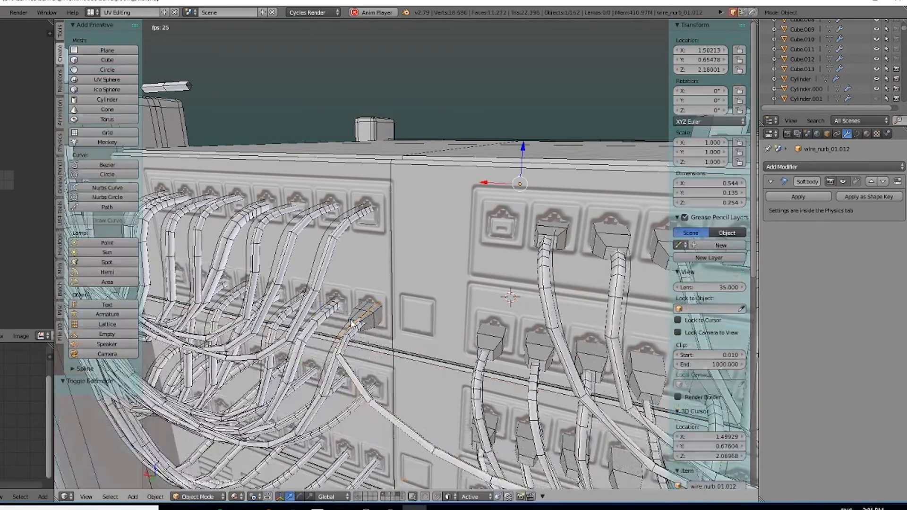
Examine the rerouted wire spanning the two panels and the surrounding cable bundles from several angles and distances
middle_click_drag(346, 332, 416, 335)
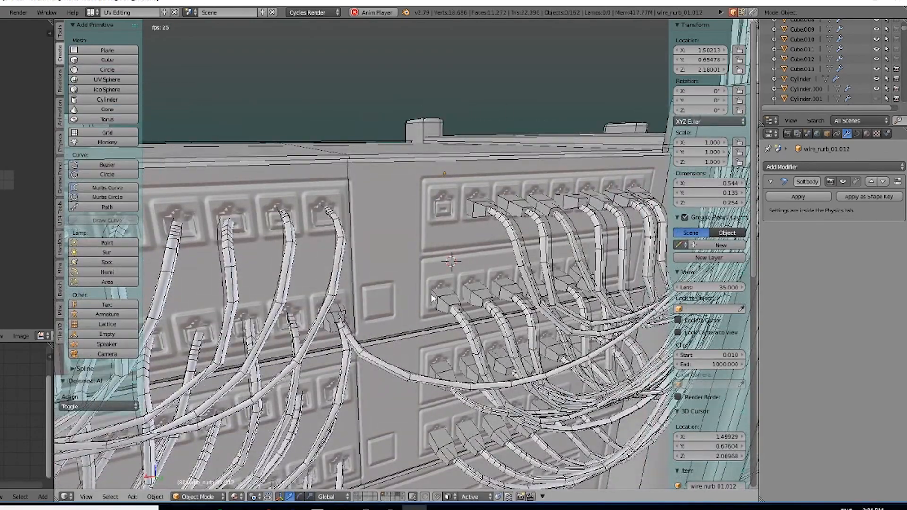
middle_click_drag(472, 347, 532, 310)
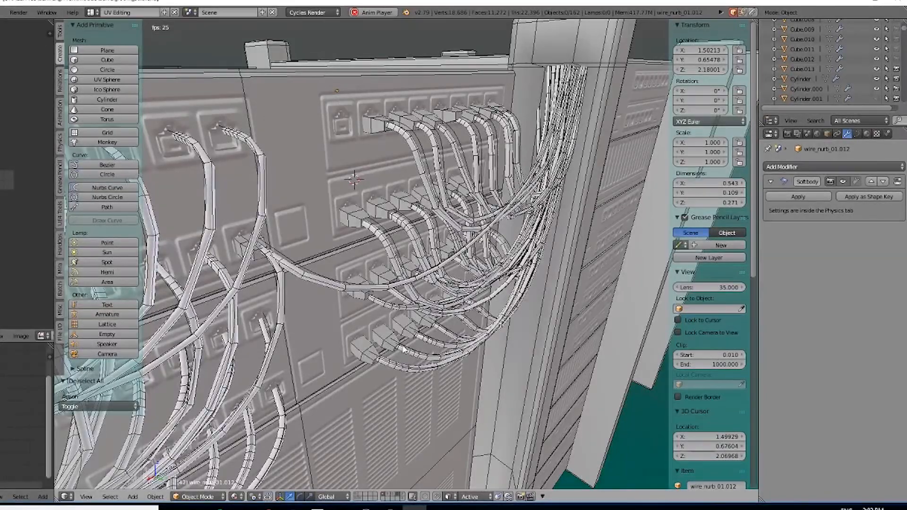
scroll(410, 353, "down", 2)
middle_click_drag(355, 267, 466, 121)
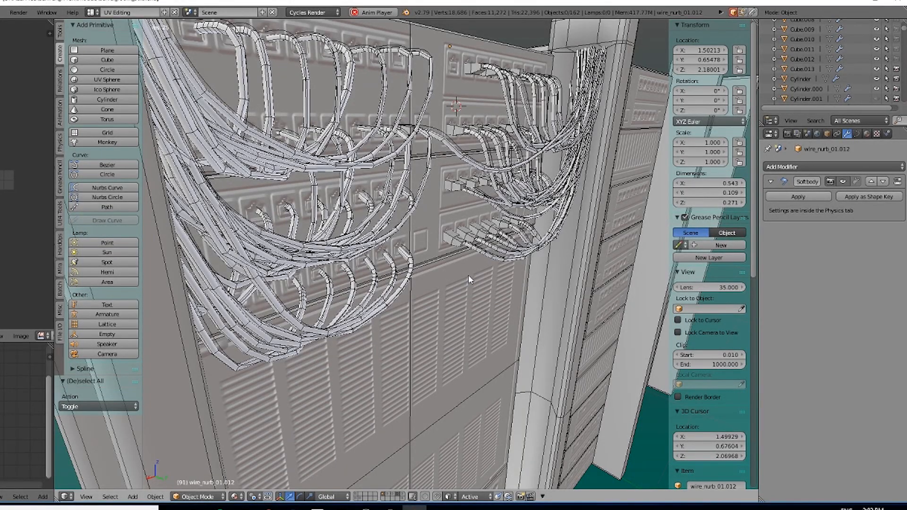
middle_click_drag(468, 274, 467, 293)
scroll(501, 237, "down", 5)
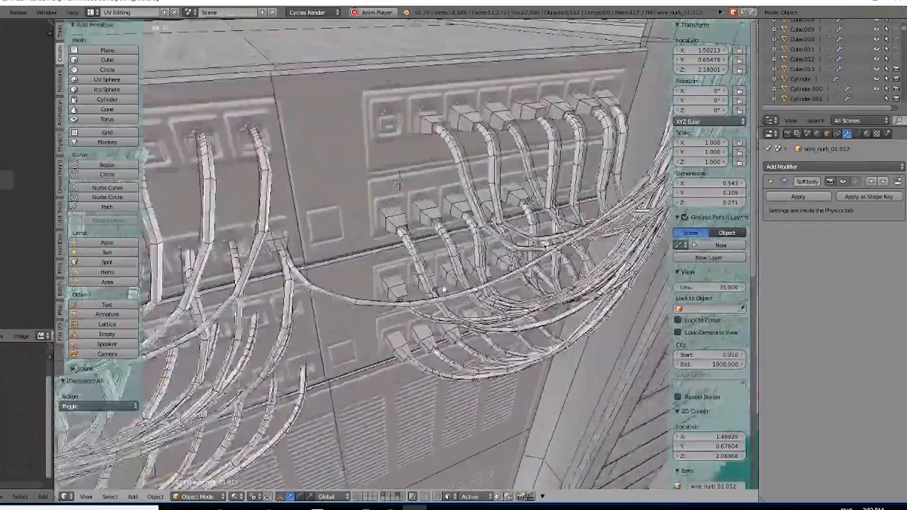
scroll(466, 255, "up", 4)
middle_click_drag(467, 215, 377, 277, "shift")
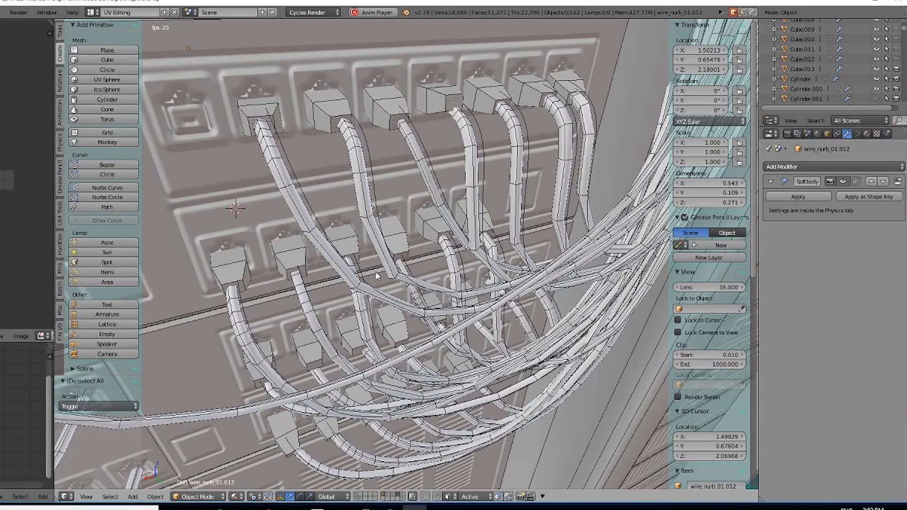
scroll(368, 266, "down", 5)
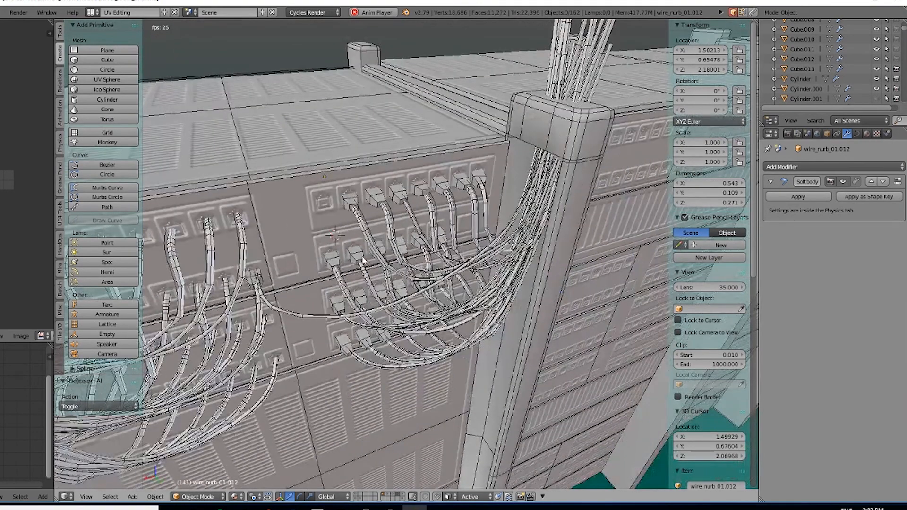
middle_click_drag(364, 260, 428, 247, "shift")
Undo the rerouting of ether_plug.012 and its wire to the neighbouring panel, and clear the selection
right_click(427, 247)
right_click(427, 245)
right_click(427, 244)
right_click(427, 242)
right_click(427, 240)
right_click(426, 235)
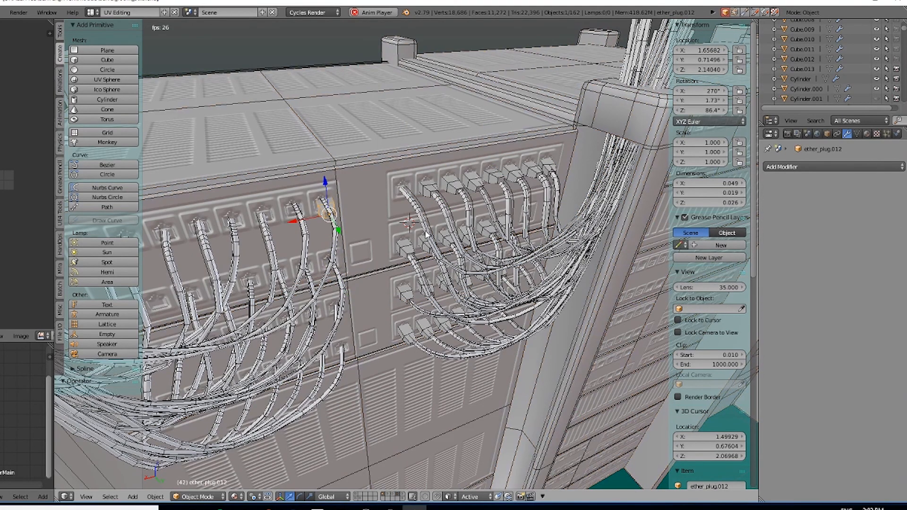
right_click(426, 234)
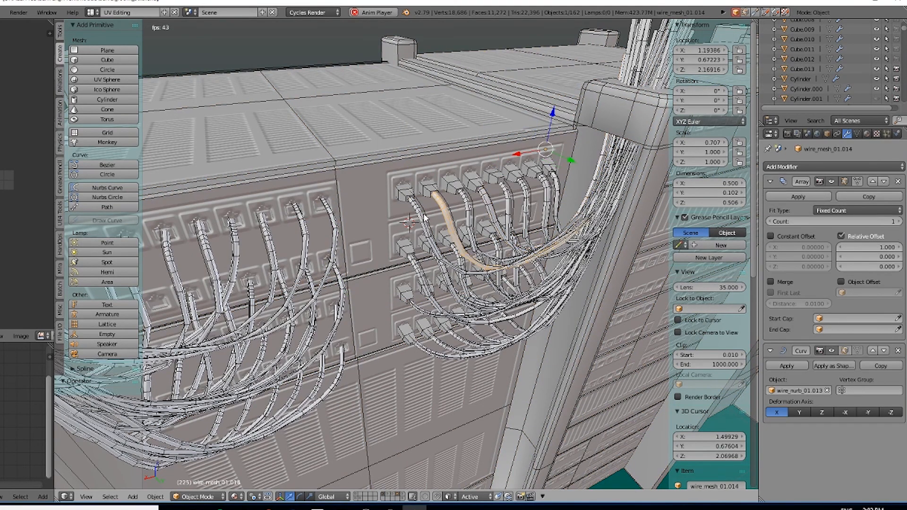
key("a")
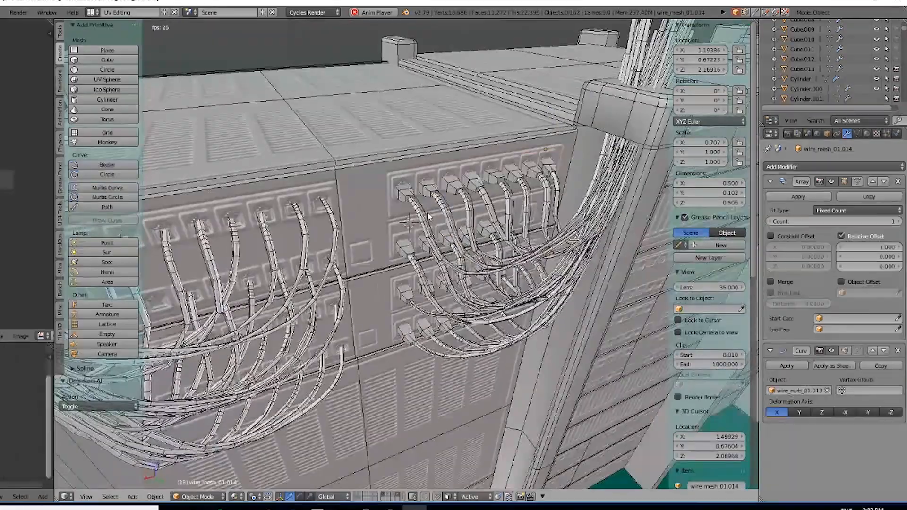